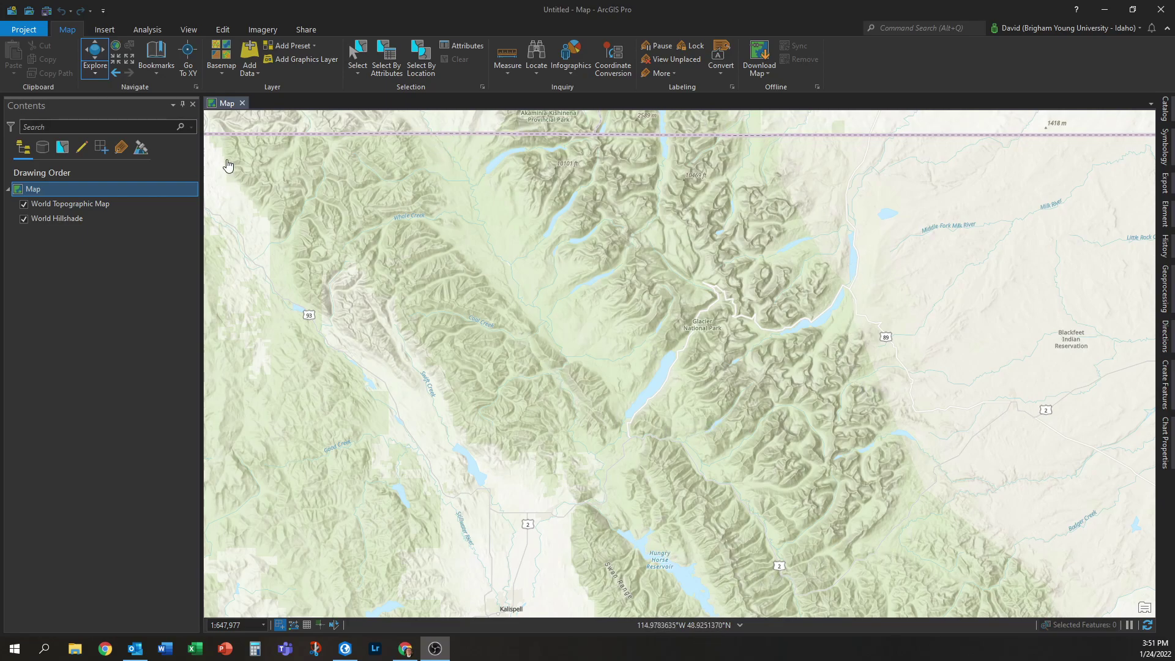
# - In Add Data, browse This PC > Documents > ArcGIS > Projects > GNP_Elevation > GNP_Elevation.gdb and select GNP_boundary
pyautogui.click(249, 52)
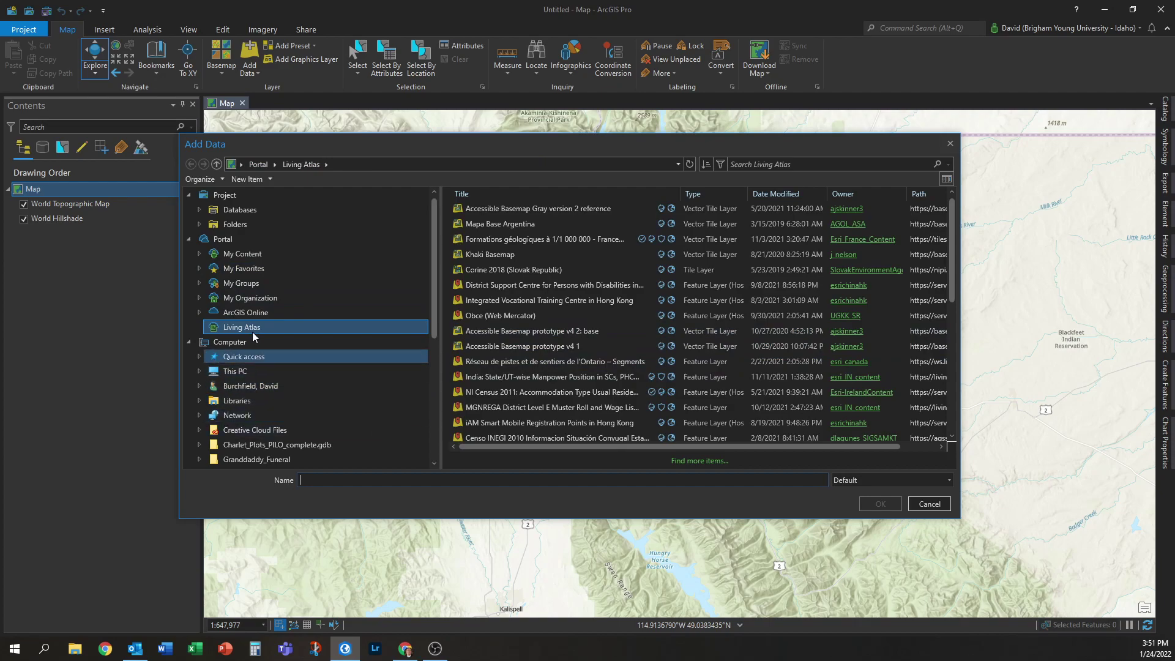
pyautogui.click(278, 210)
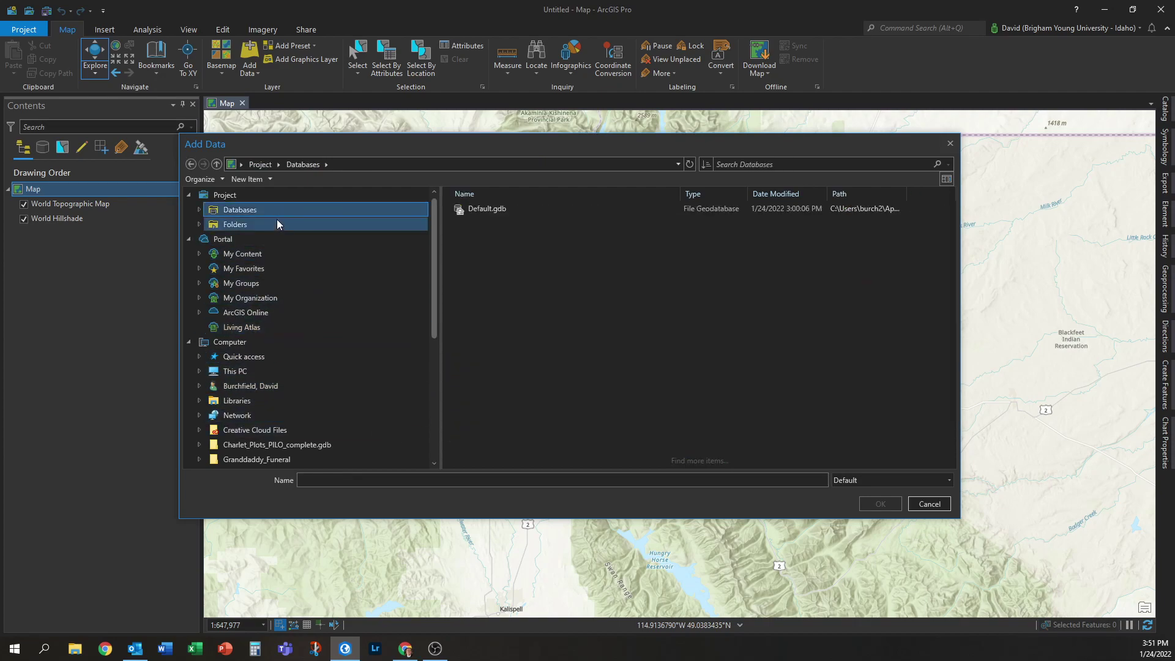
pyautogui.click(274, 224)
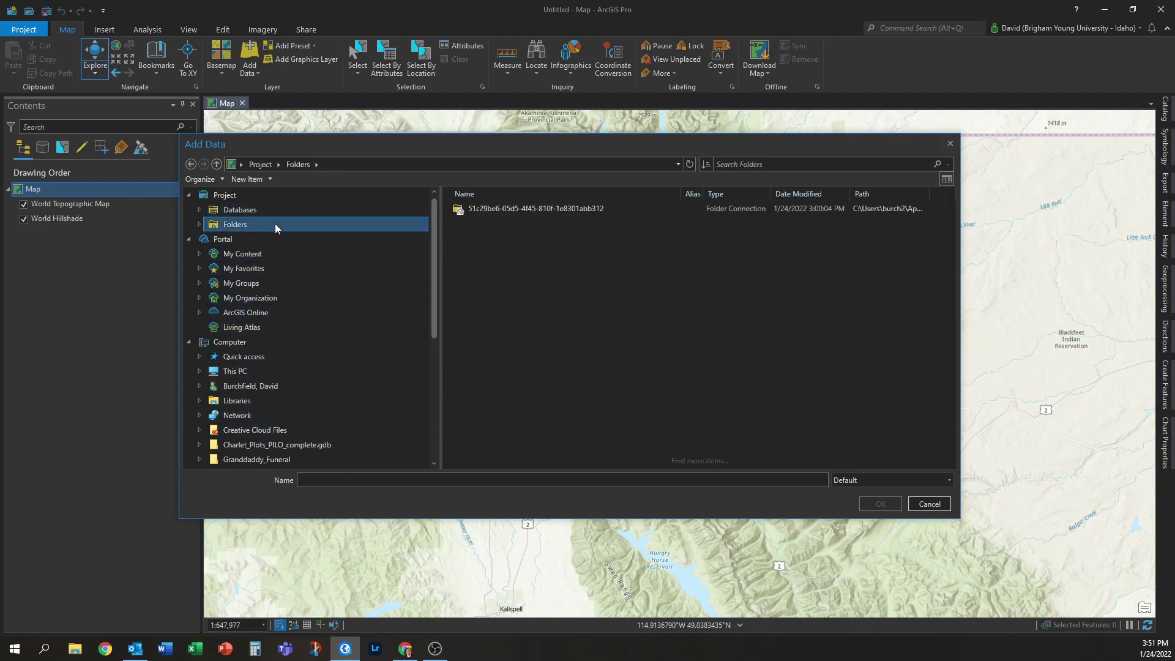
pyautogui.click(278, 386)
pyautogui.doubleClick(508, 284)
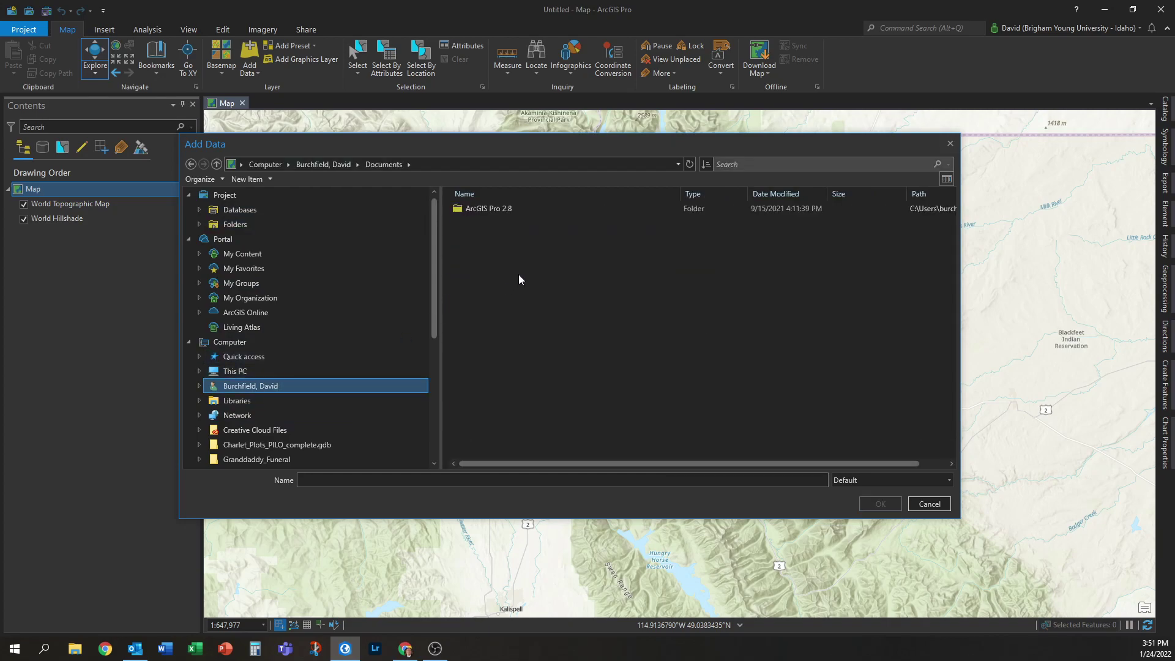
pyautogui.click(257, 372)
pyautogui.doubleClick(514, 240)
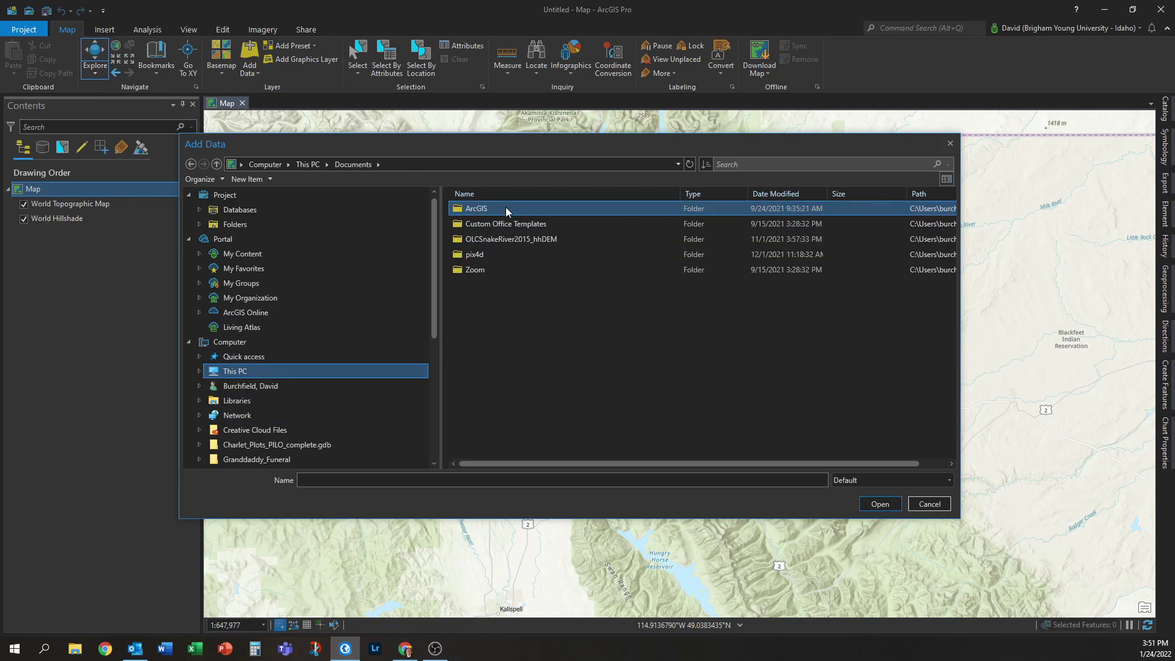
pyautogui.doubleClick(506, 208)
pyautogui.doubleClick(513, 238)
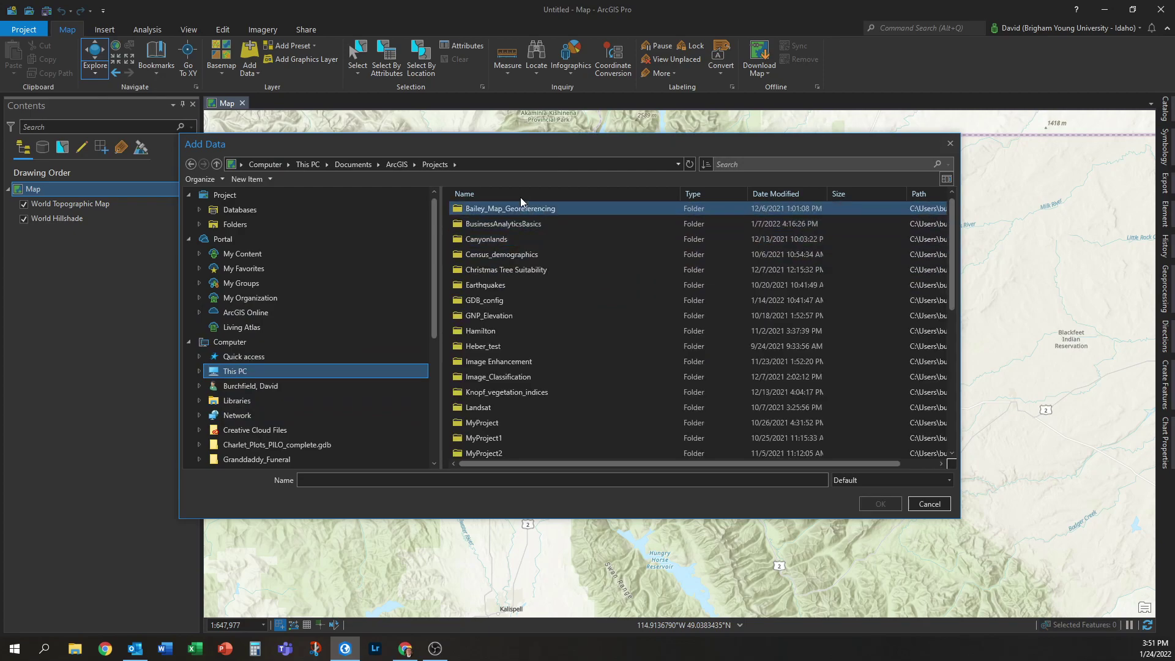
pyautogui.doubleClick(505, 316)
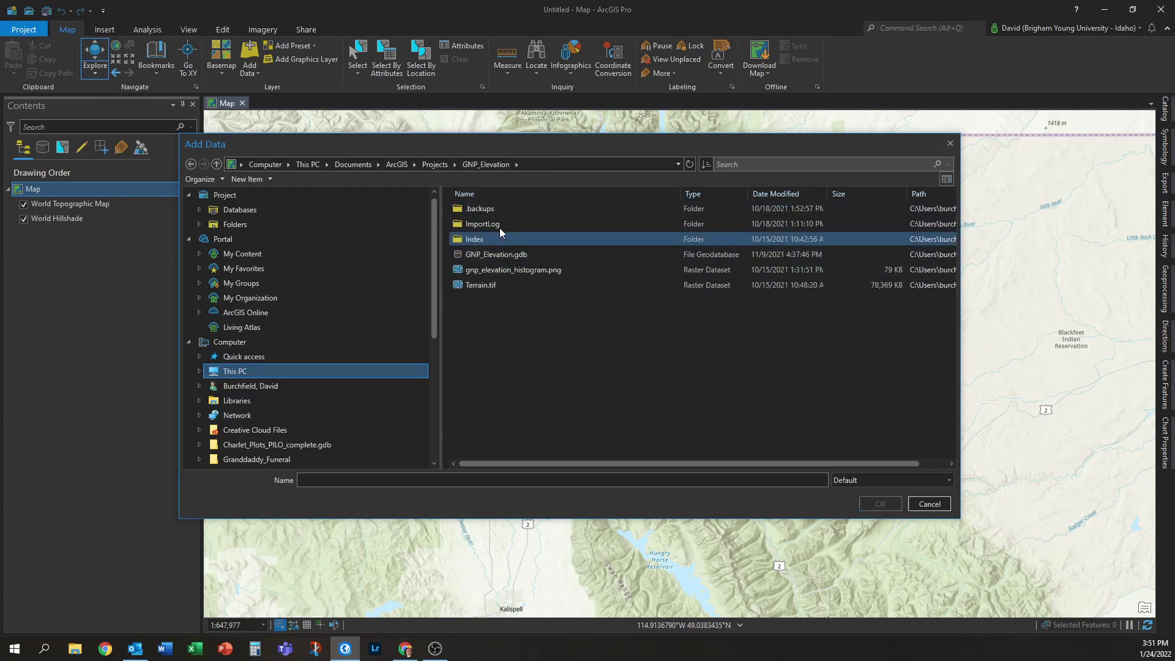
pyautogui.doubleClick(501, 253)
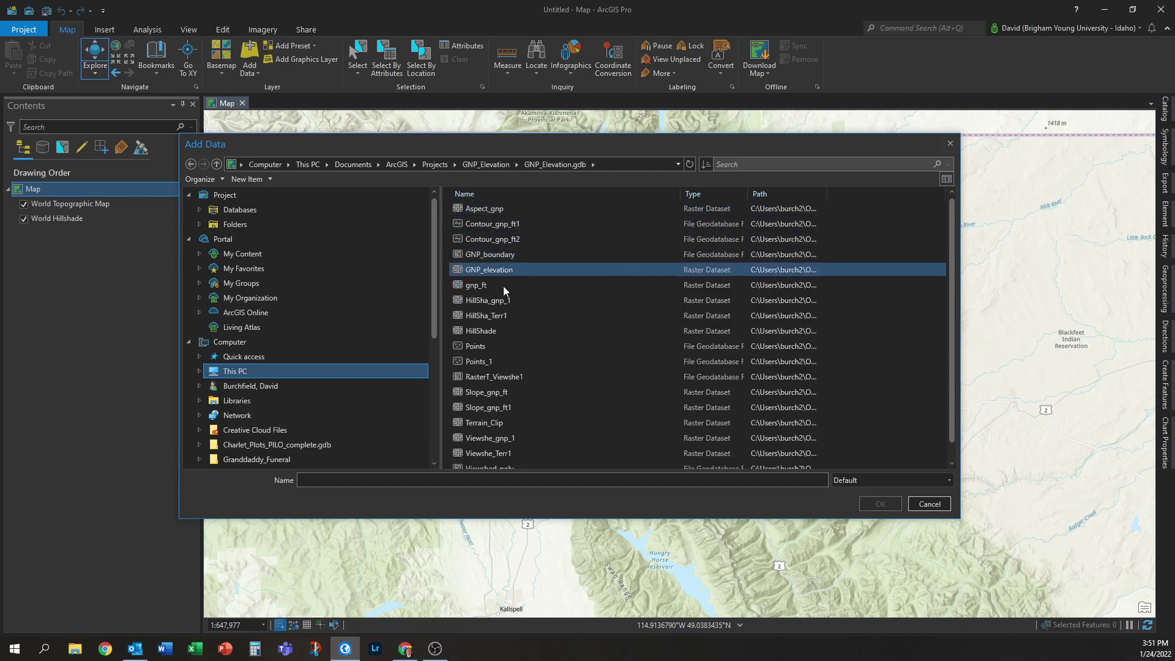
pyautogui.click(496, 254)
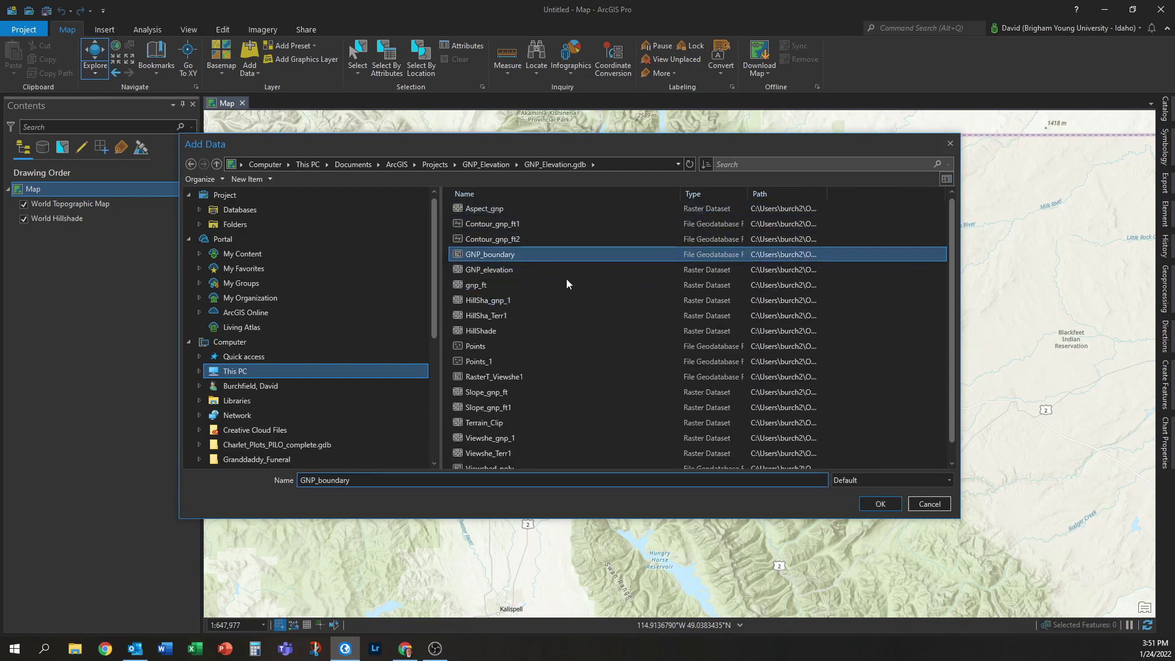
# - Add GNP_boundary to the map and give it the Black Outline symbol
pyautogui.click(880, 504)
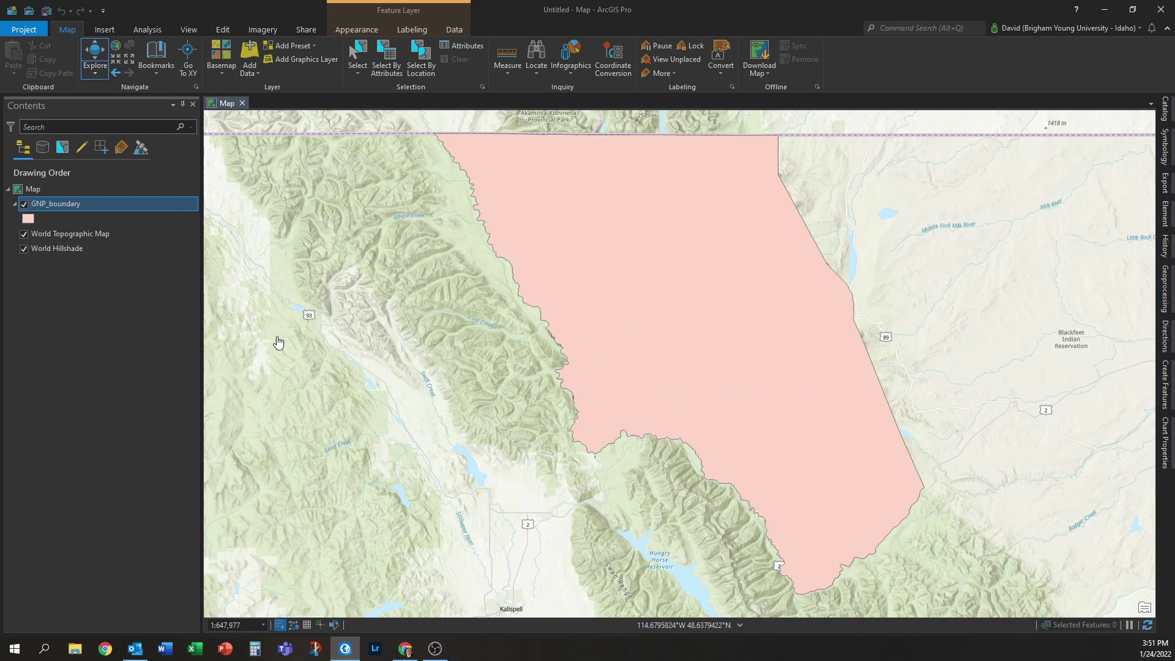
pyautogui.click(22, 219)
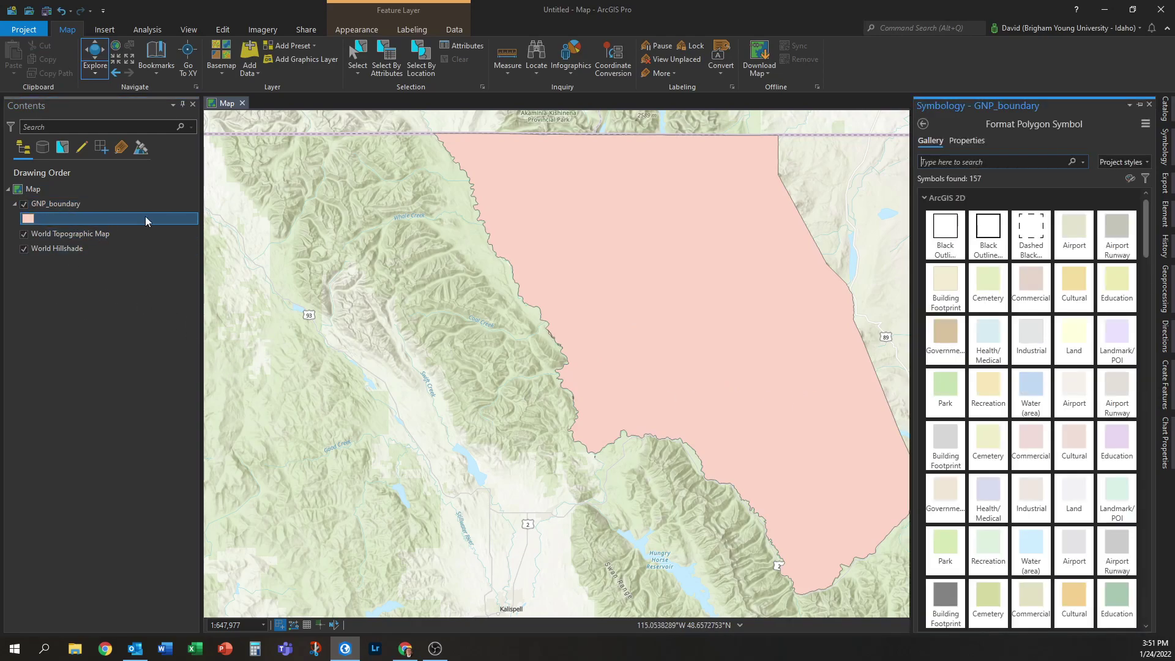
pyautogui.click(988, 233)
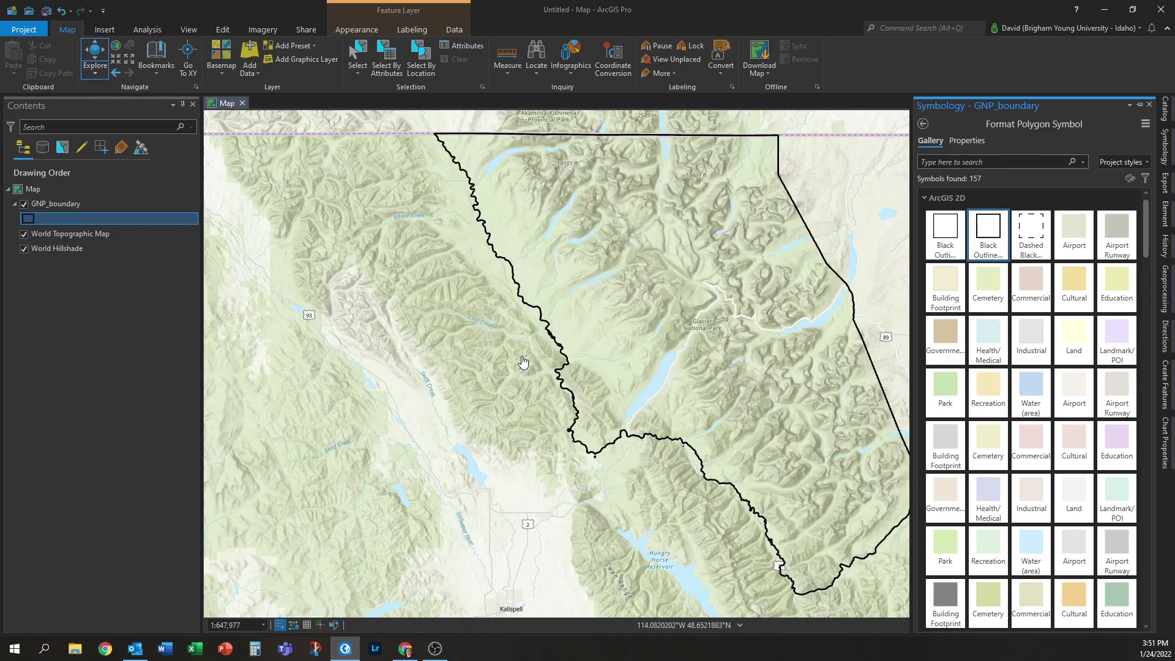
pyautogui.click(404, 369)
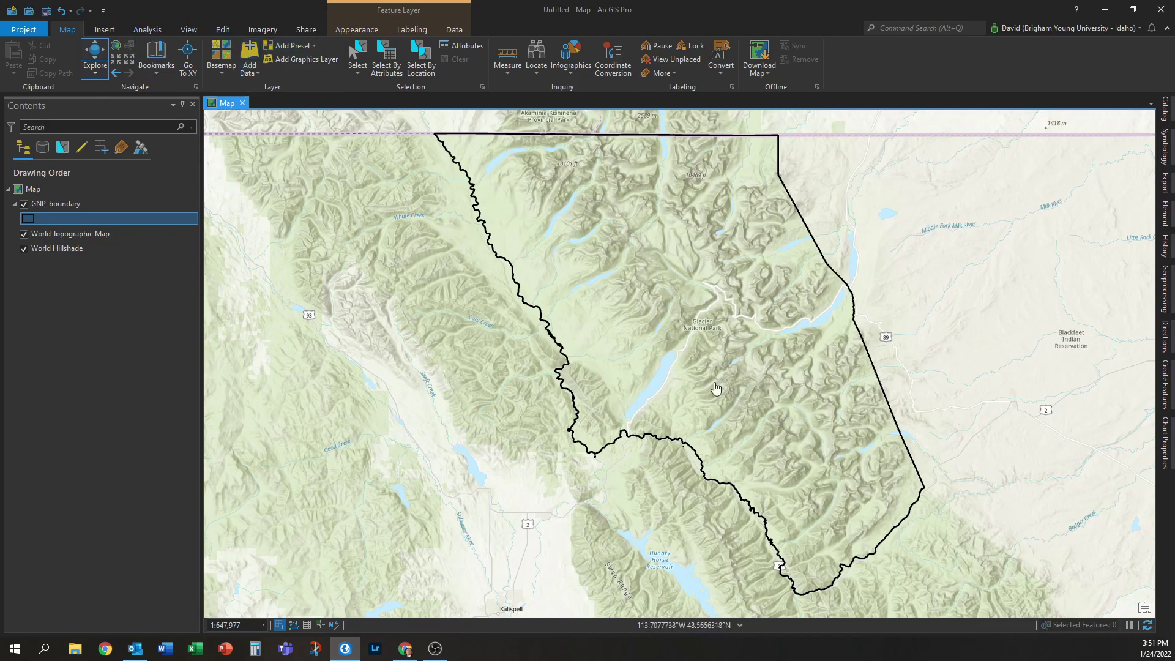
# - Search Living Atlas for 'elevation' and add the Terrain layer to the map
pyautogui.click(249, 52)
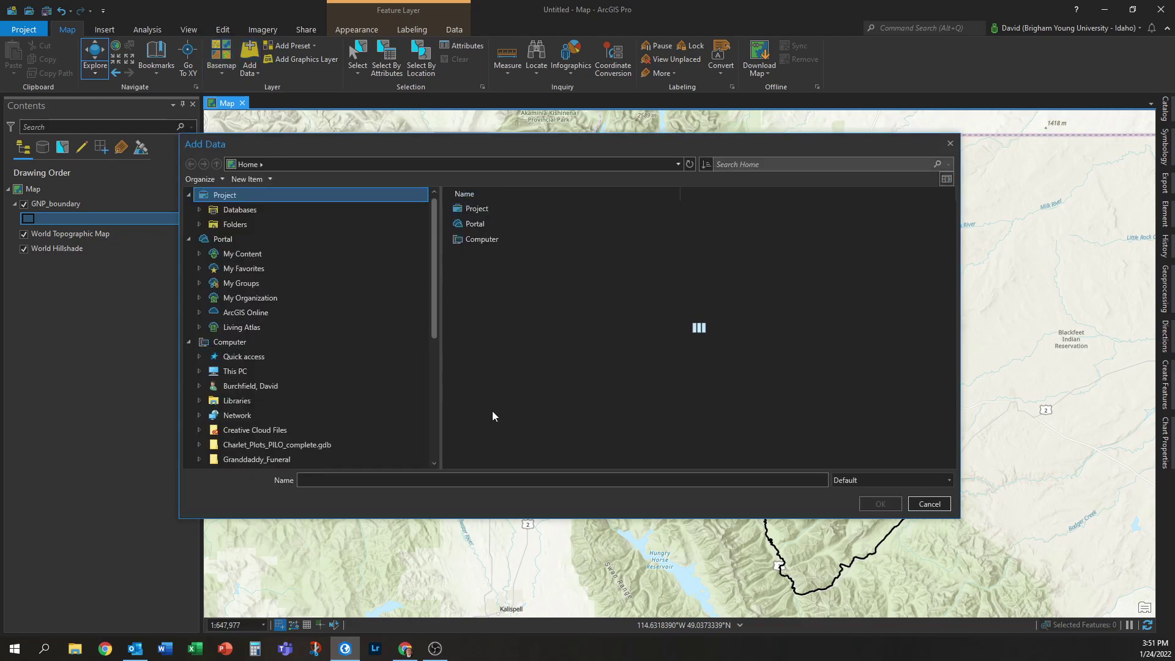
pyautogui.click(263, 328)
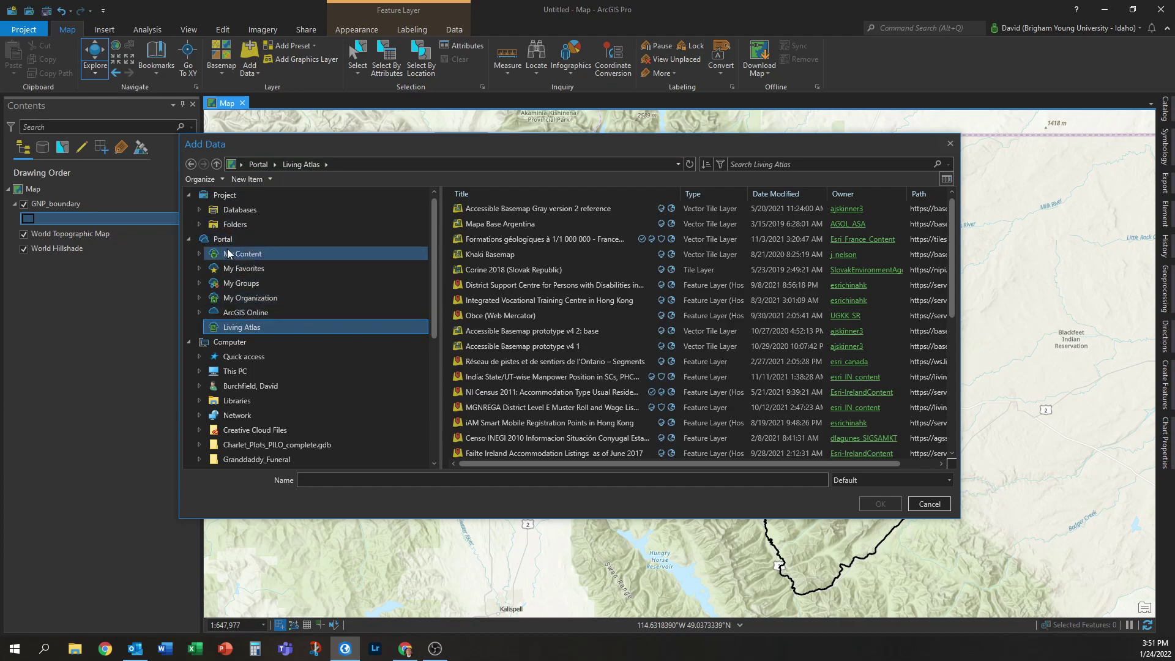
pyautogui.click(827, 161)
pyautogui.write('elevation')
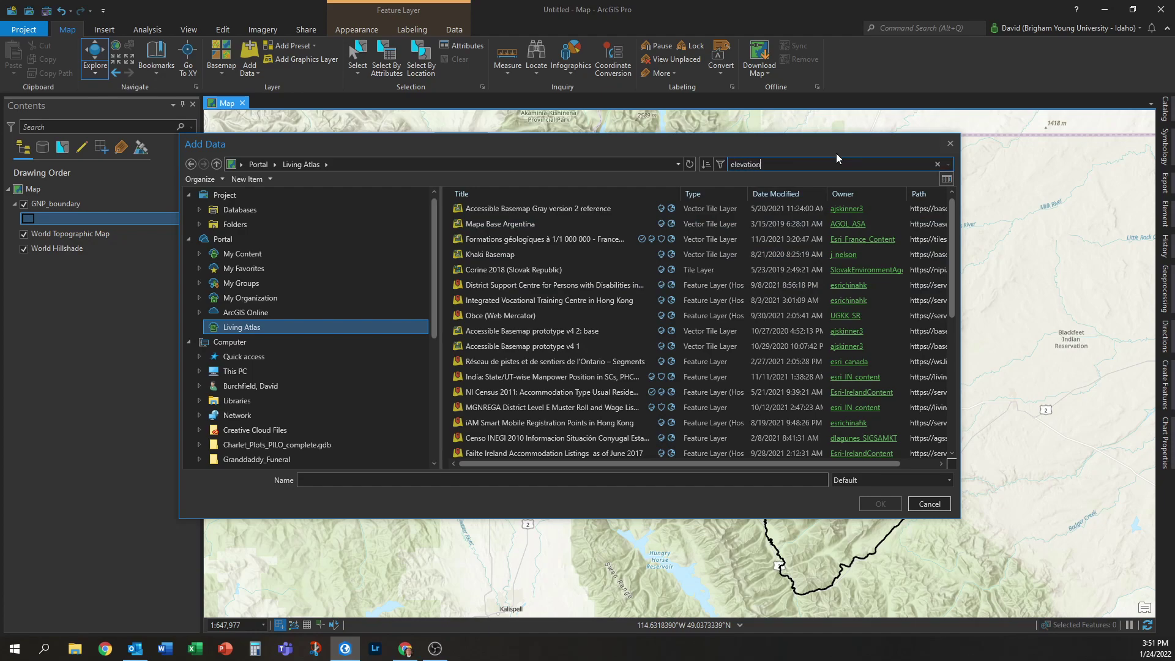
pyautogui.press('Return')
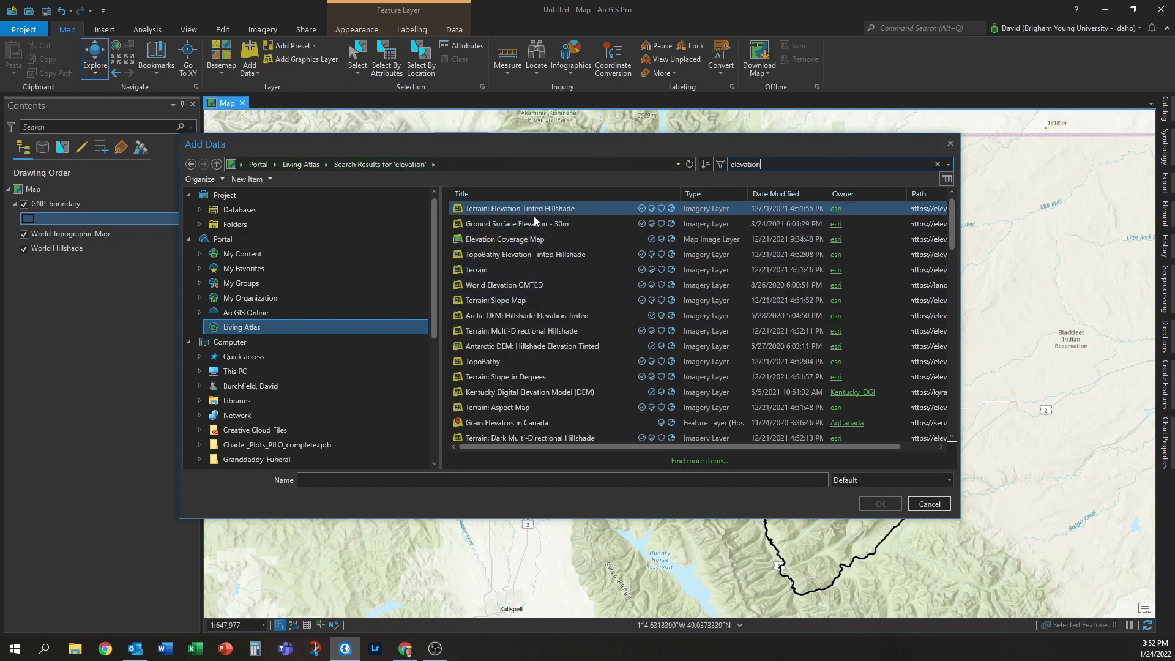
pyautogui.click(479, 274)
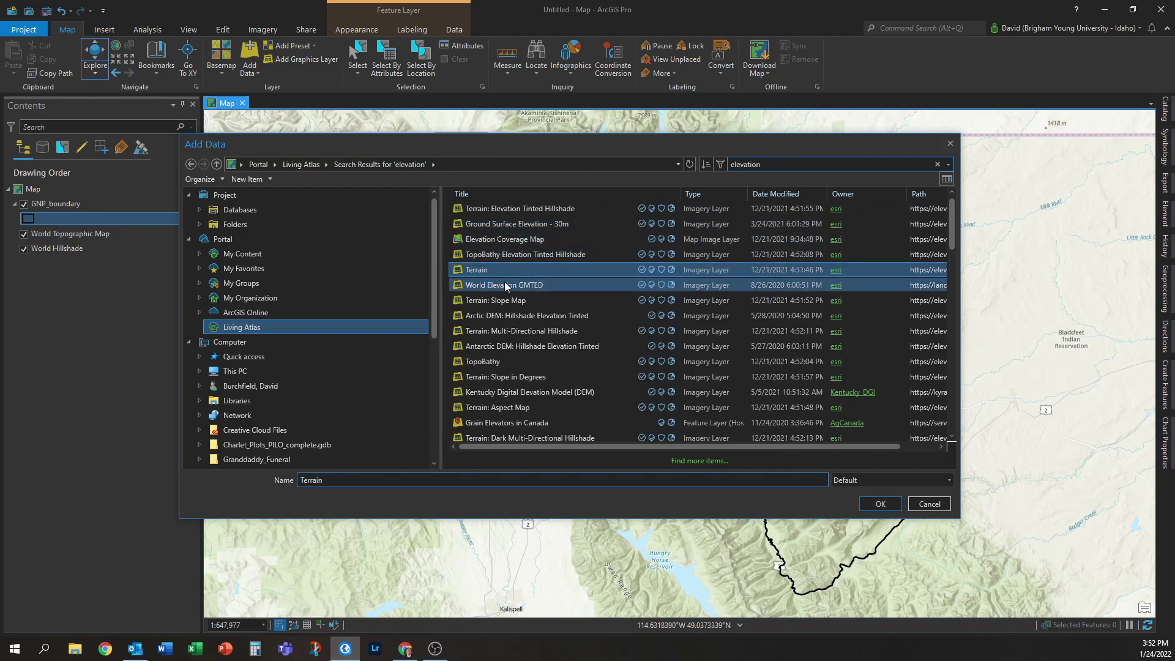
pyautogui.keyDown('ctrl'); pyautogui.click(704, 301); pyautogui.keyUp('ctrl')
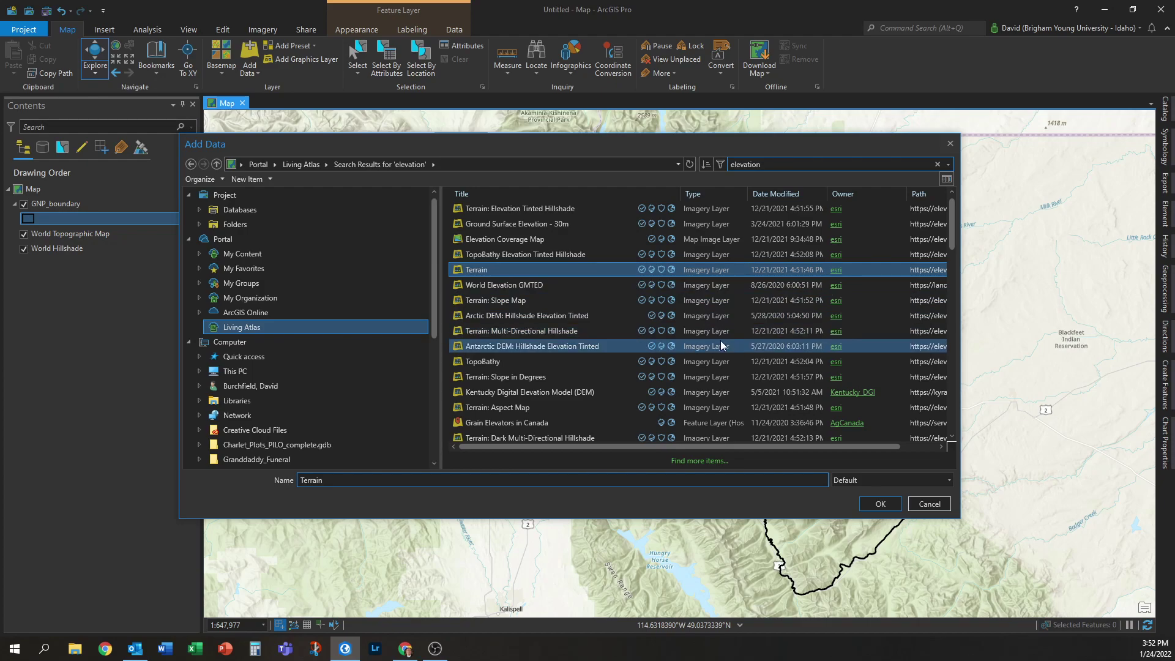
pyautogui.click(880, 504)
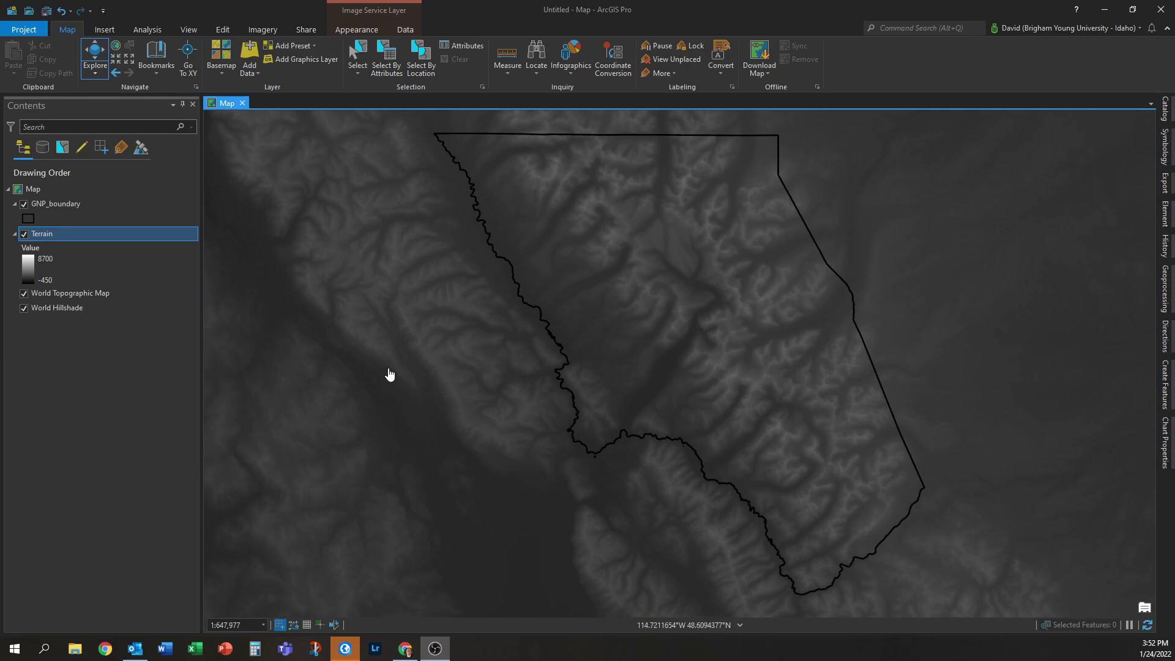
# - Start Export Raster on the Terrain layer and pick a new location for the Terrain.tif output
pyautogui.keyDown('ctrl'); pyautogui.click(83, 293); pyautogui.keyUp('ctrl')
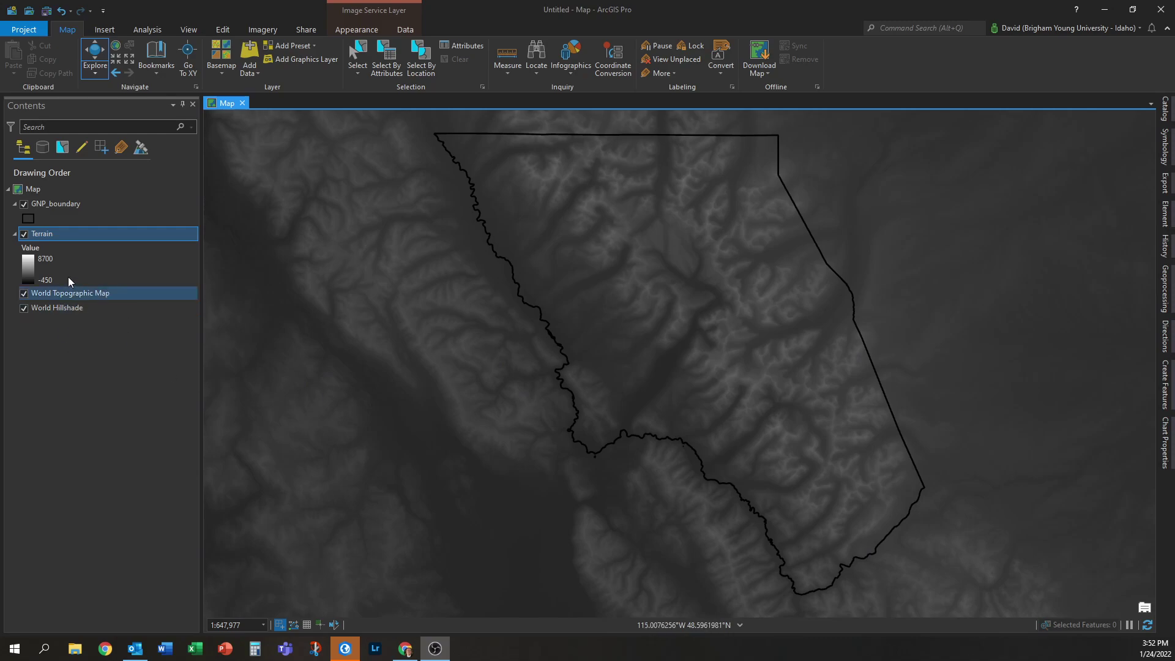
pyautogui.rightClick(85, 229)
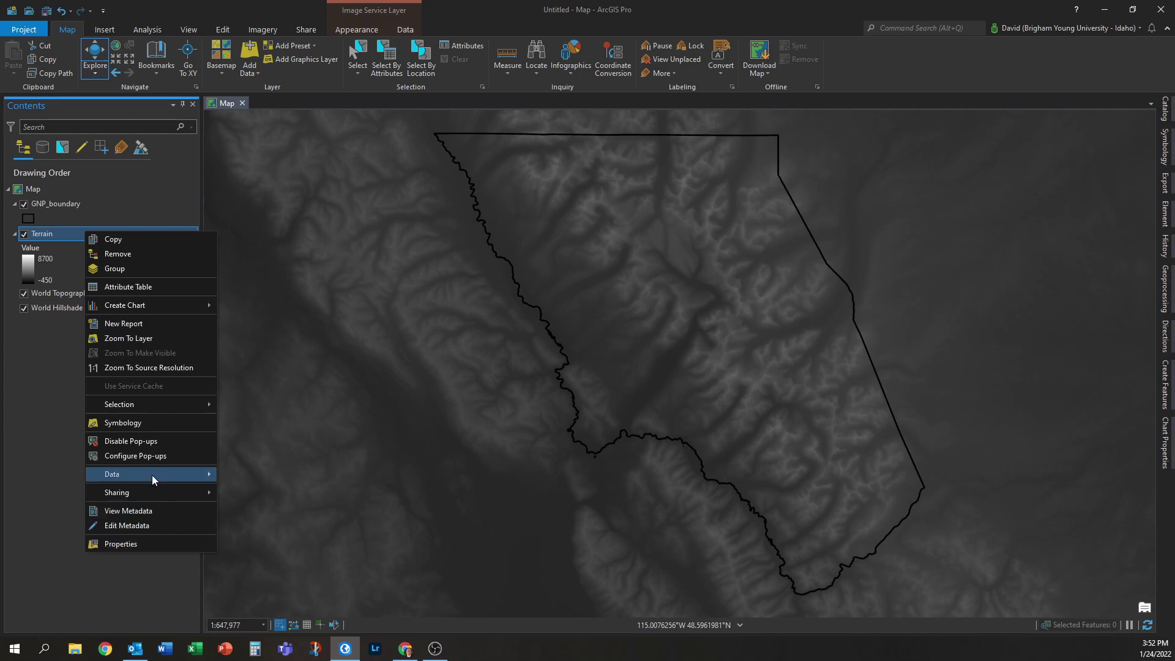
pyautogui.moveTo(152, 473)
pyautogui.click(270, 487)
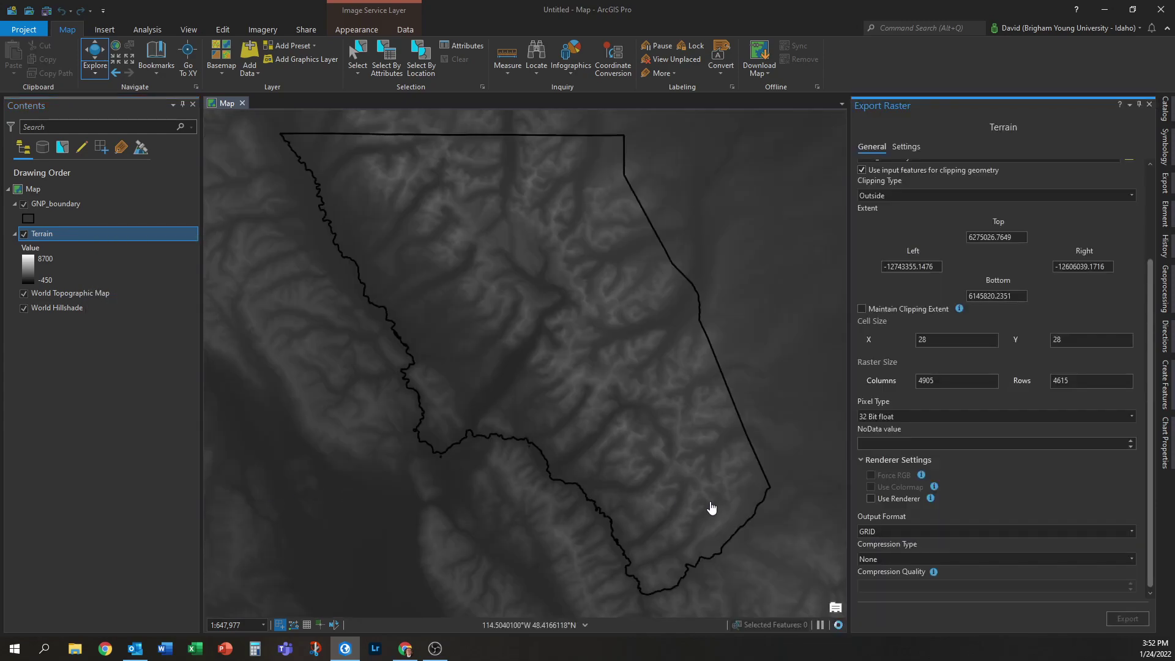
pyautogui.scroll(3, 1079, 284)
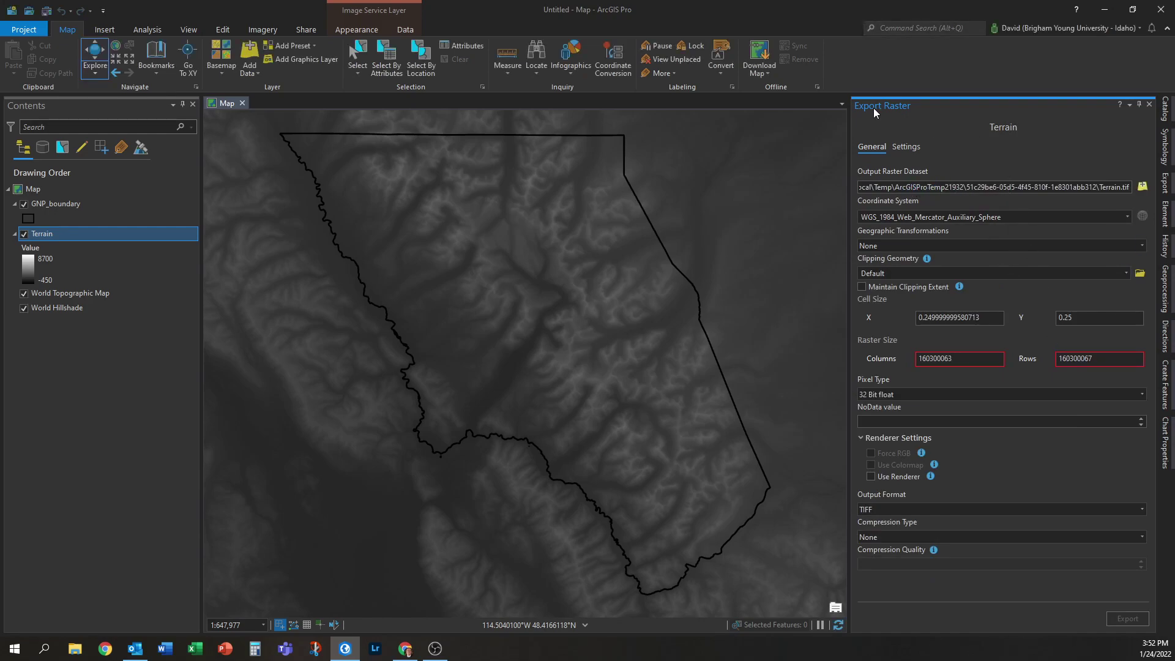
pyautogui.doubleClick(1100, 187)
pyautogui.click(1127, 187)
# - Set the export output to GNP_elevation in the project's Default.gdb
pyautogui.click(1142, 186)
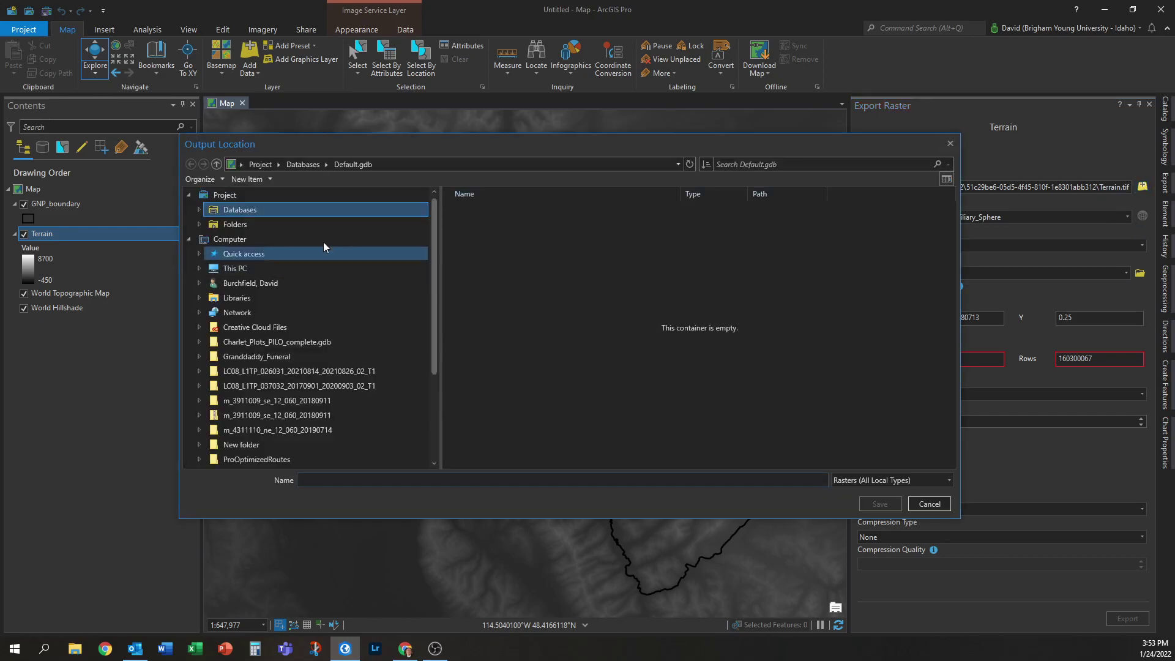
pyautogui.click(377, 476)
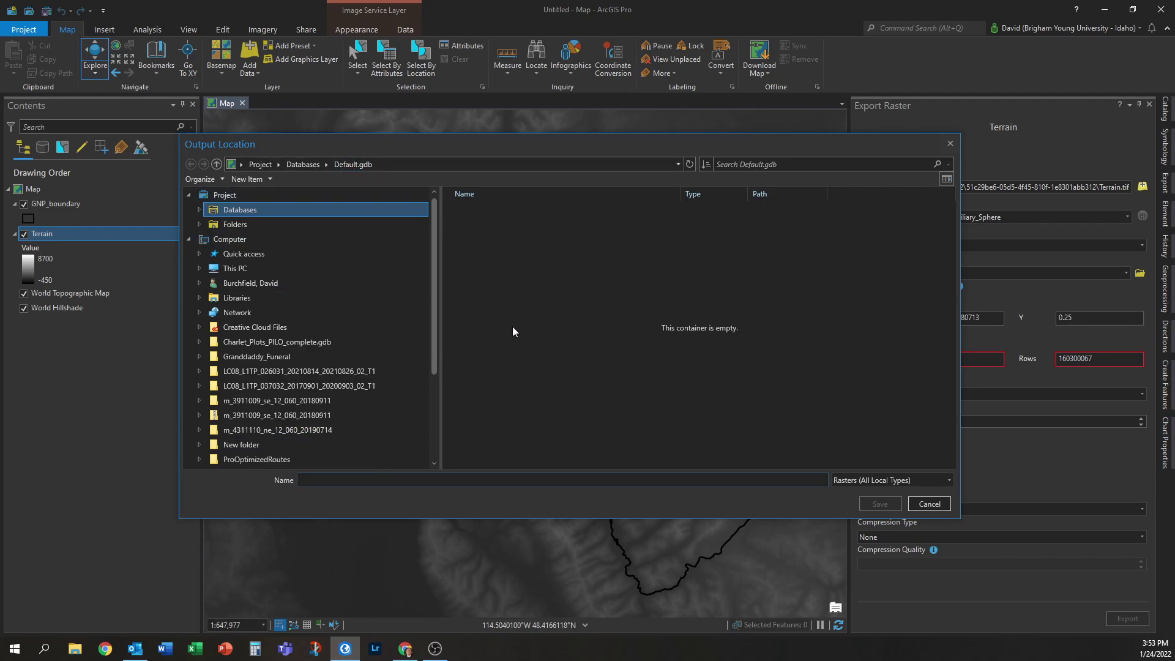
pyautogui.click(429, 481)
pyautogui.write('GNP_elevation')
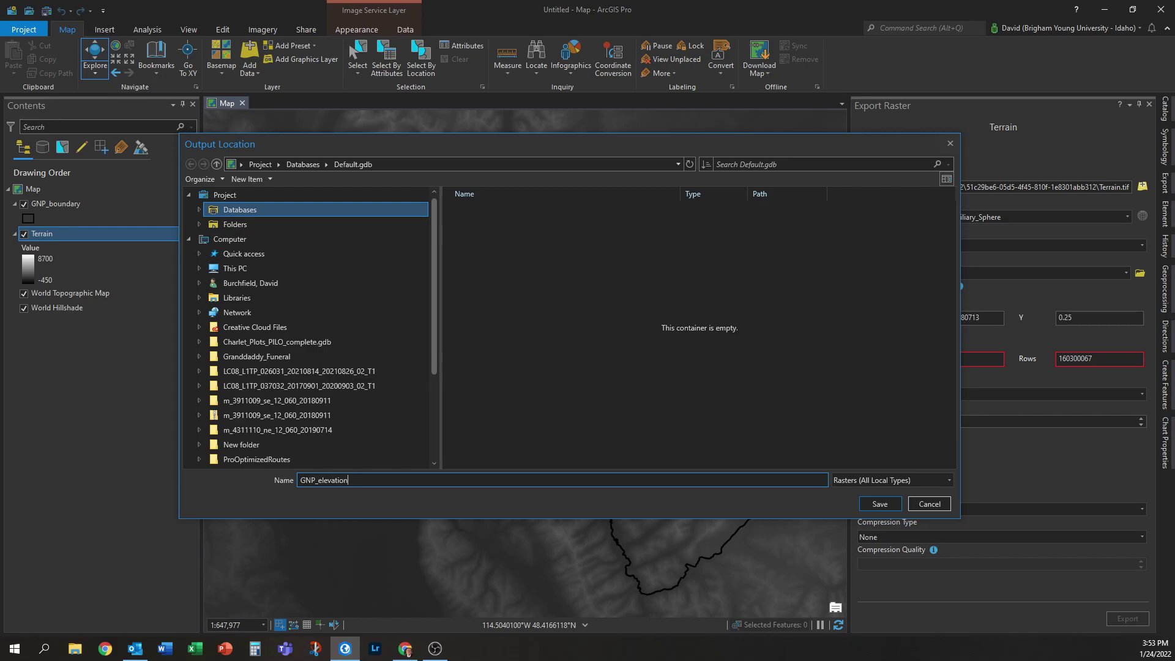
pyautogui.press('Return')
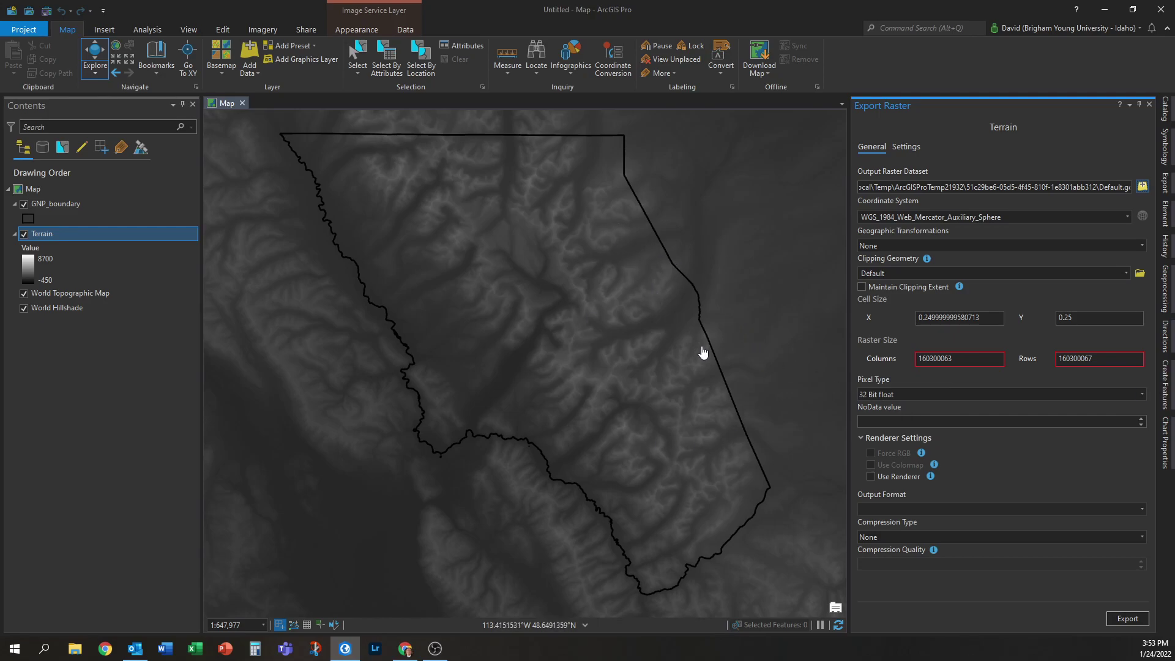
# - Clip the export to GNP_boundary, using the boundary's exact shape as clipping geometry
pyautogui.moveTo(1044, 360)
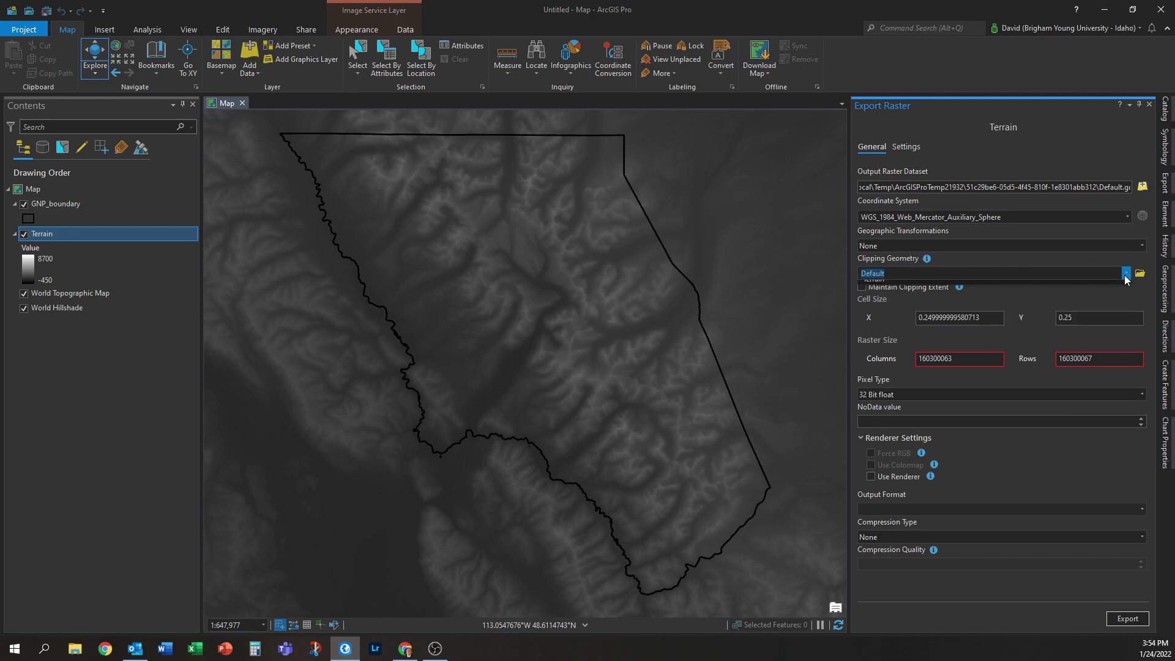
pyautogui.click(909, 333)
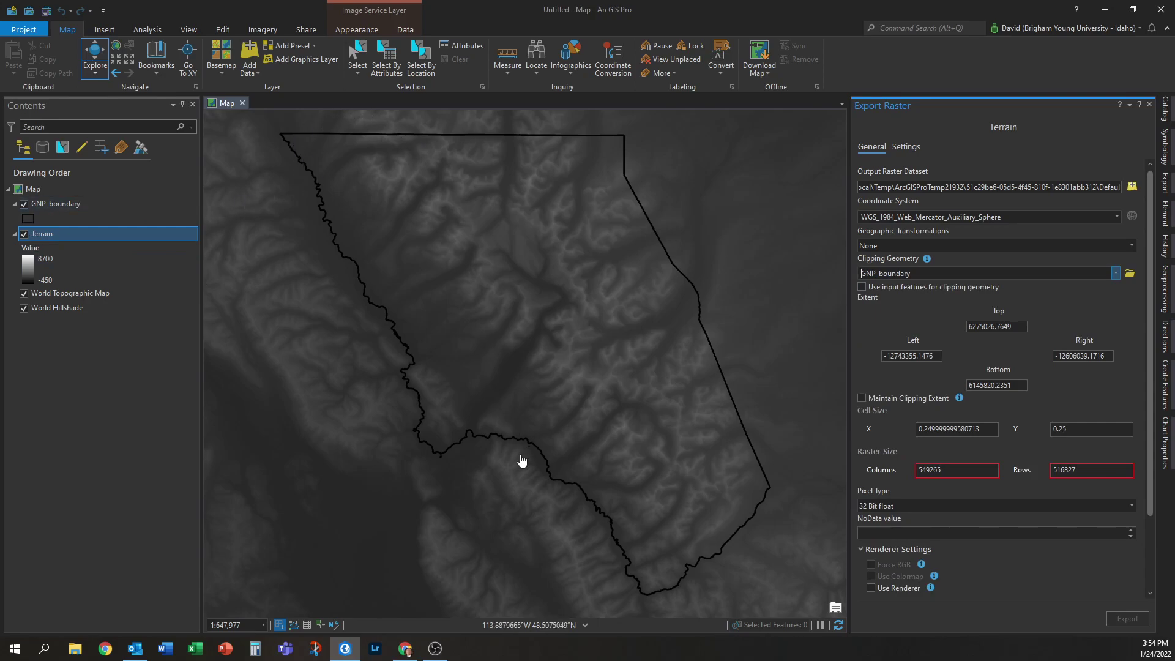
pyautogui.click(862, 288)
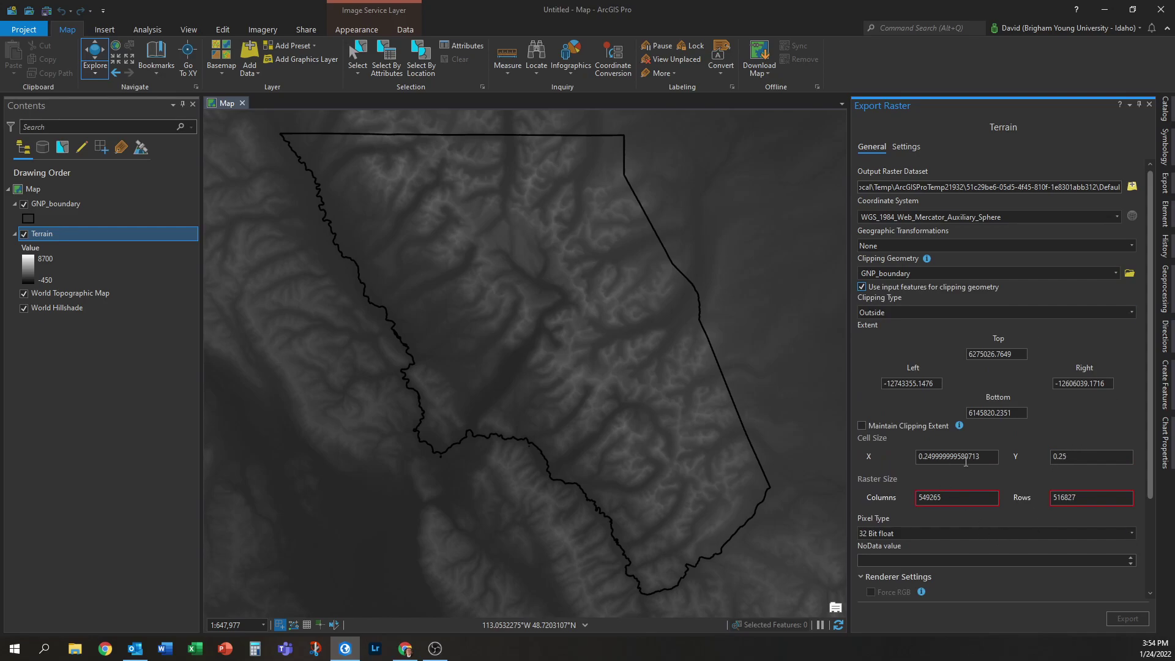
# - Set the cell size to 28 by 28 and run the export
pyautogui.scroll(-1, 987, 483)
pyautogui.moveTo(993, 426); pyautogui.dragTo(755, 425)
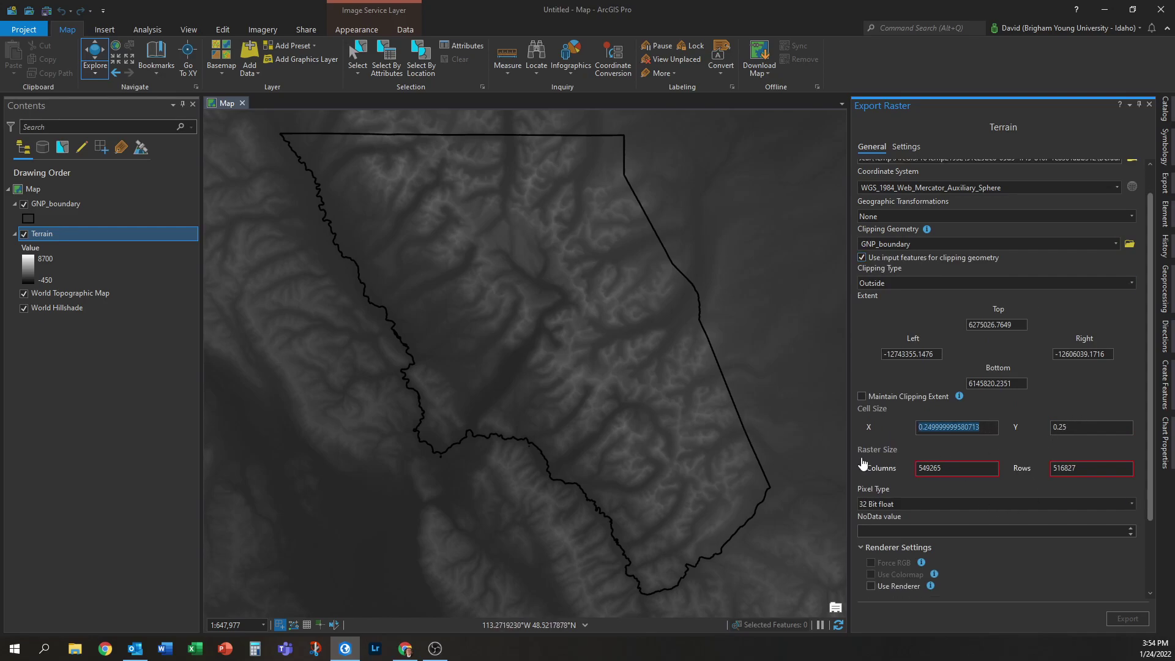
pyautogui.write('28')
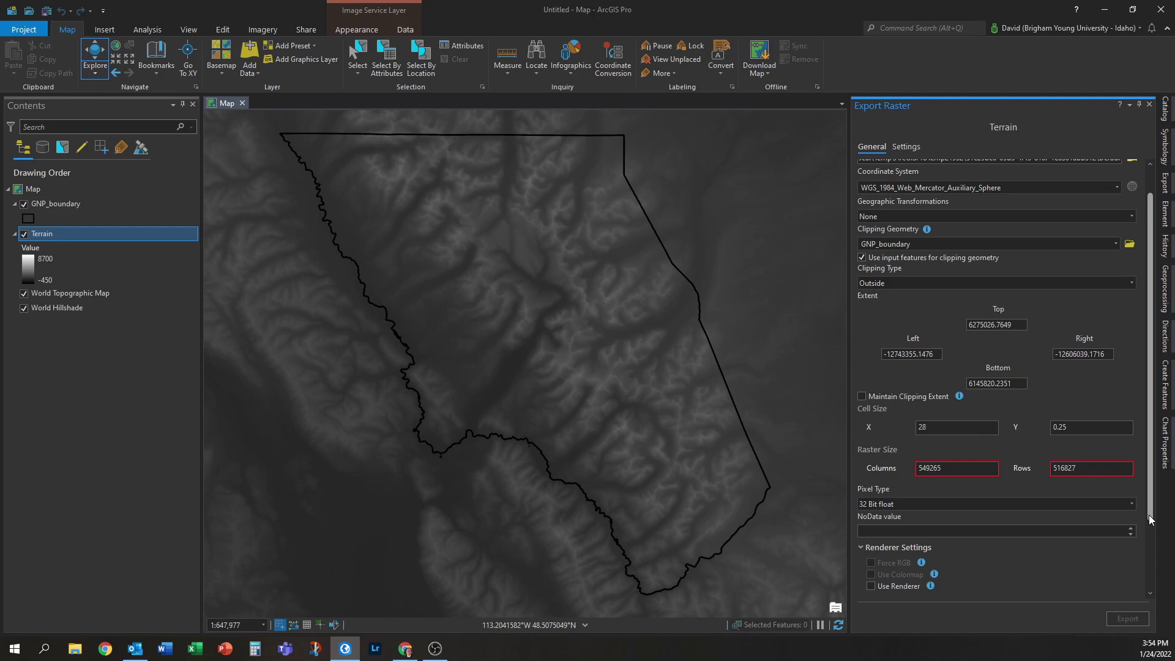
pyautogui.press('Tab')
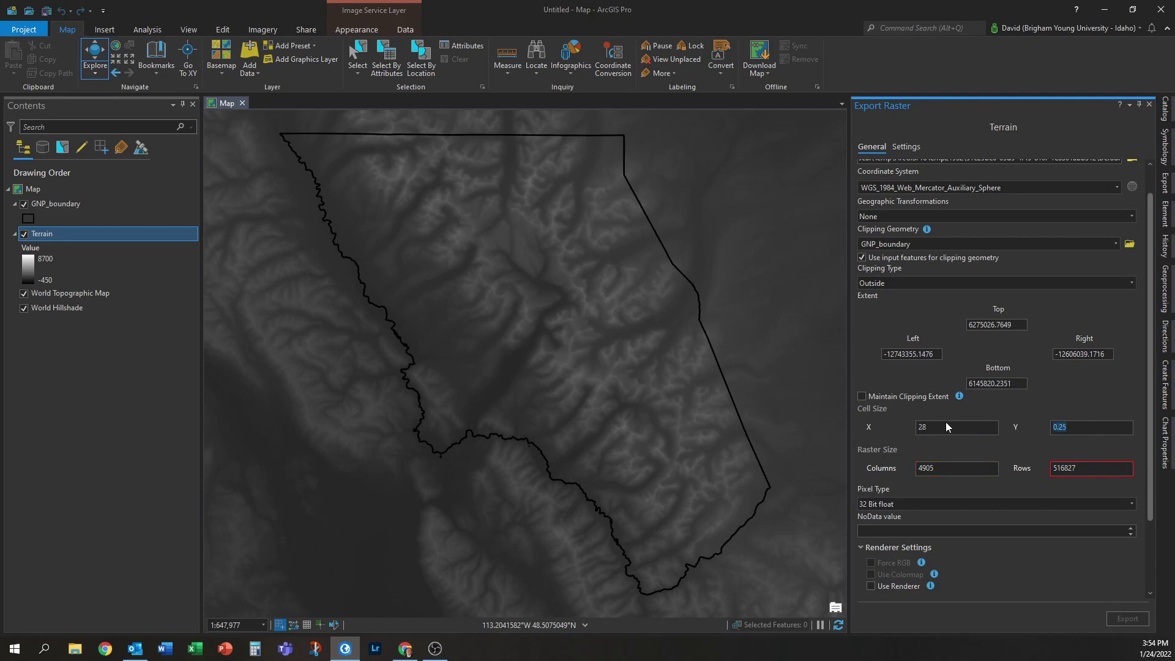
pyautogui.write('28')
pyautogui.press('Tab')
pyautogui.scroll(-3, 959, 456)
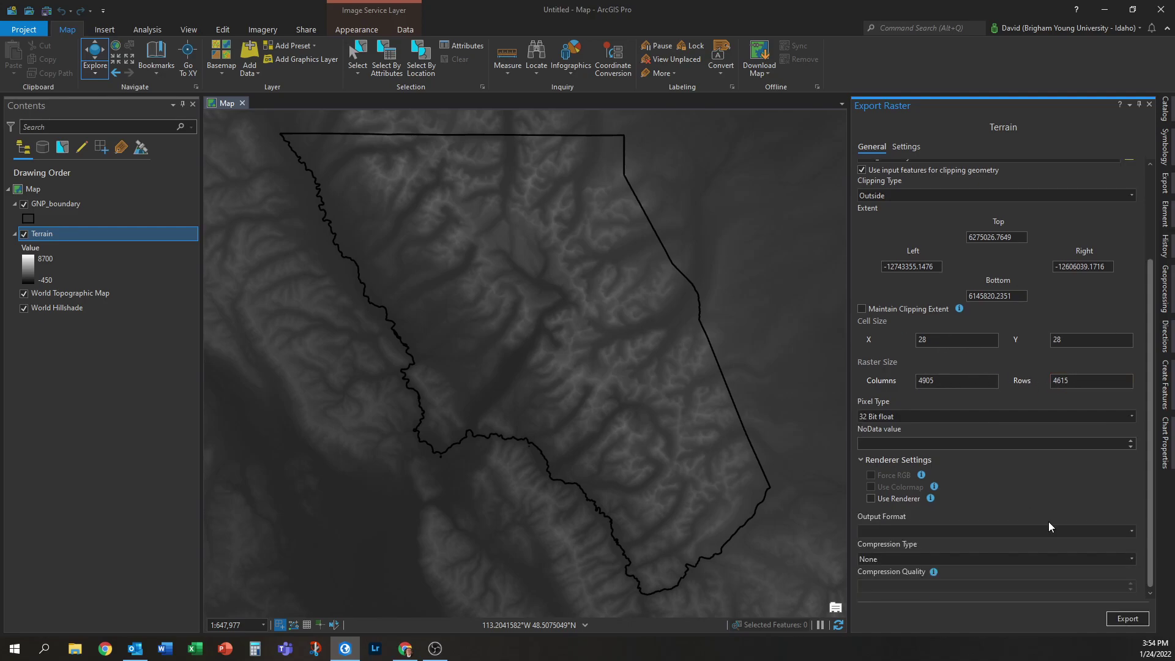
pyautogui.scroll(4, 945, 263)
pyautogui.scroll(-4, 1077, 489)
pyautogui.scroll(4, 1108, 428)
pyautogui.scroll(-4, 1115, 295)
pyautogui.click(1113, 620)
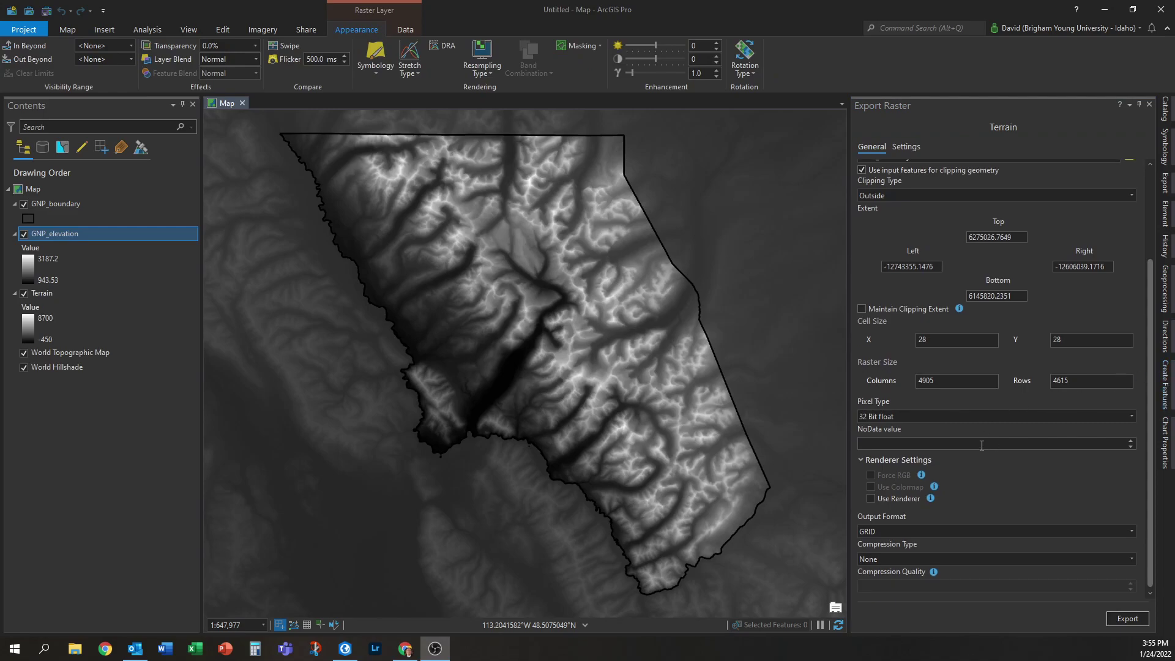
# - Hide the original Terrain layer and remove it from the map
pyautogui.scroll(3, 979, 447)
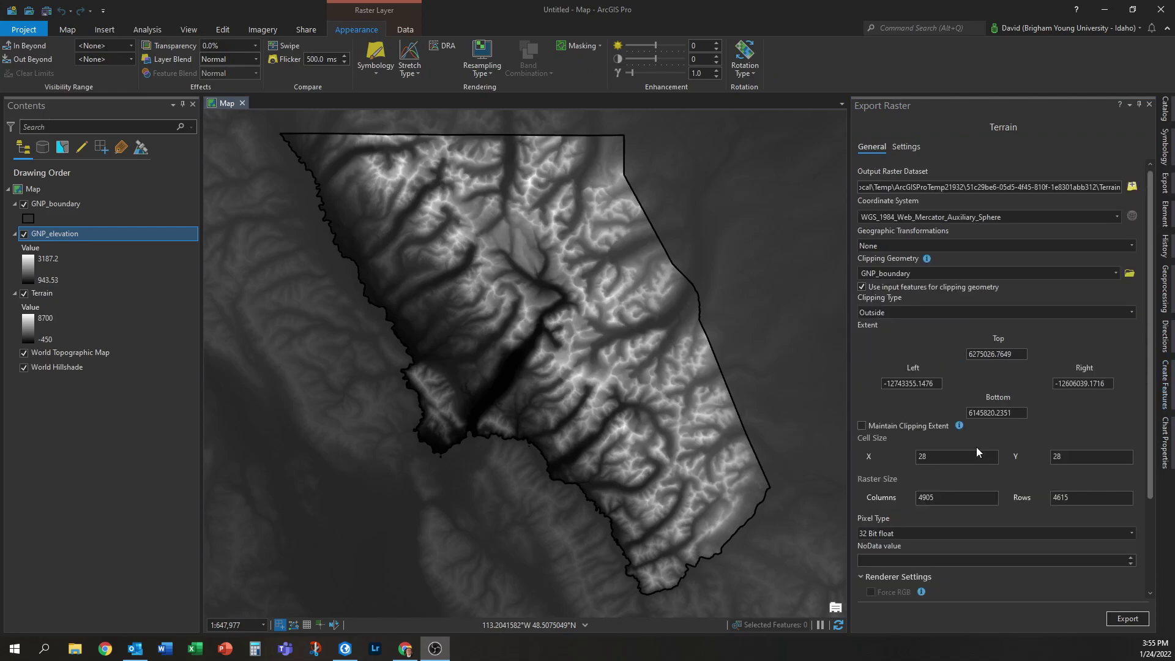
pyautogui.click(24, 293)
pyautogui.rightClick(55, 294)
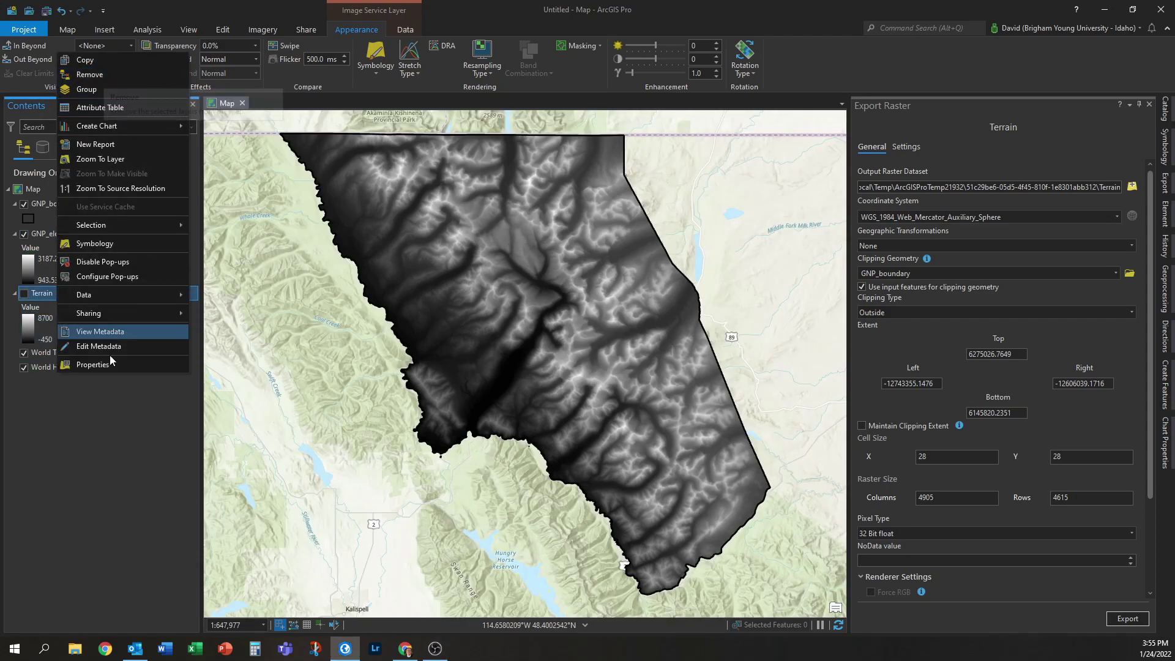
pyautogui.click(100, 75)
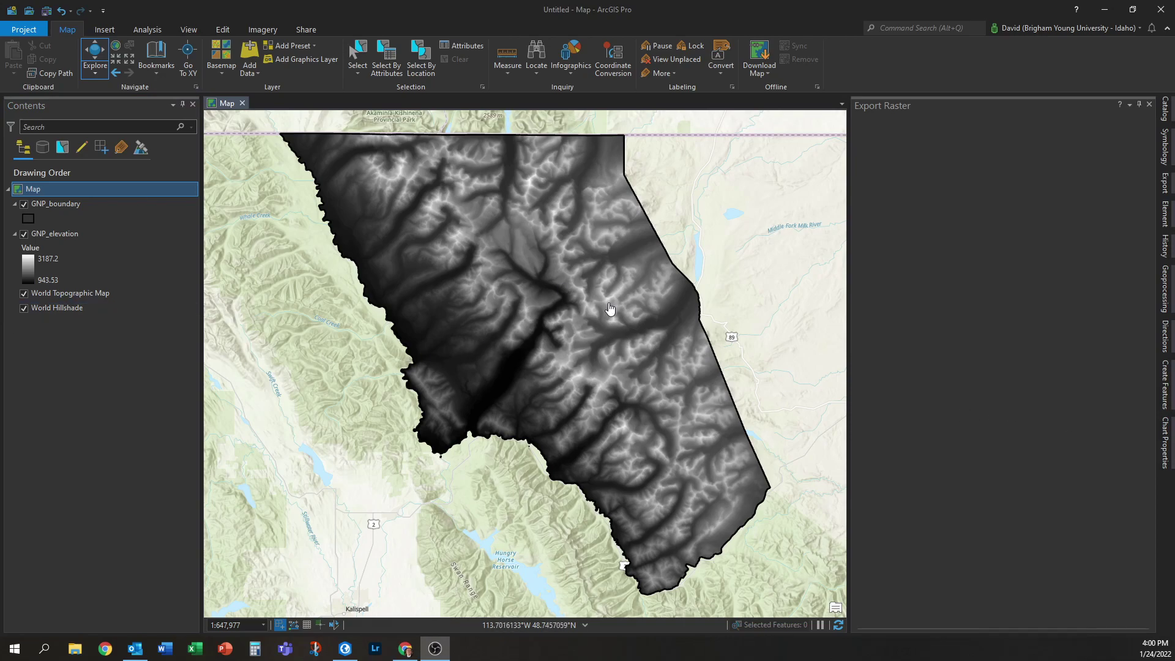
# - Close Export Raster and open the Spatial Analyst Hillshade tool via a 'hillshade' search
pyautogui.click(1149, 105)
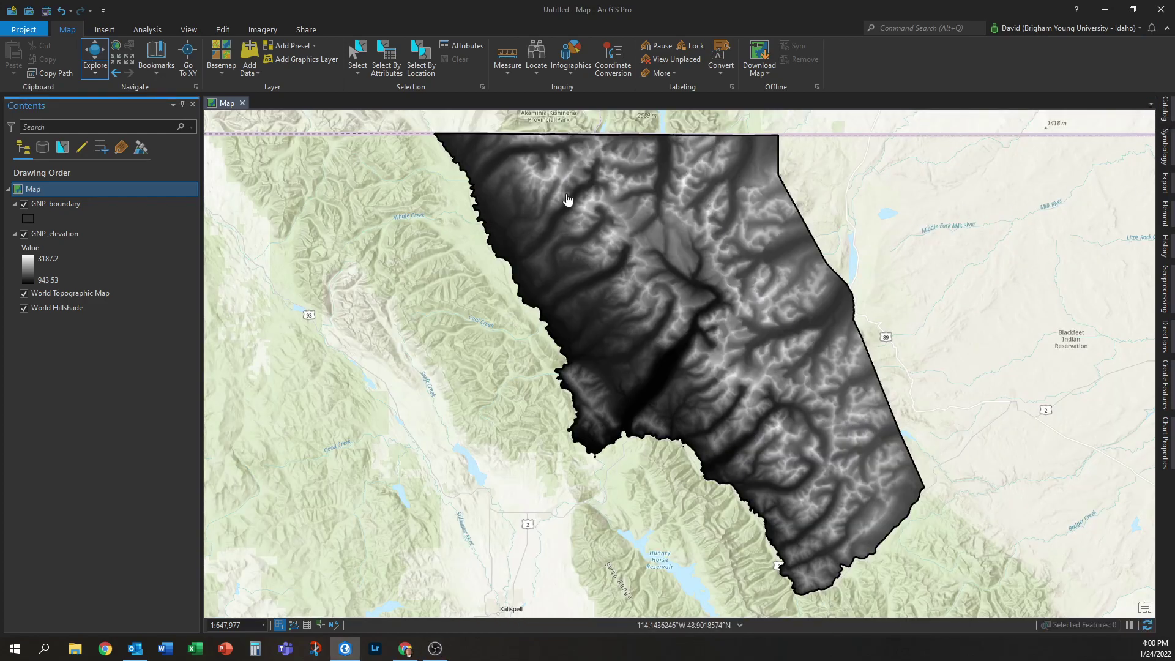
pyautogui.click(152, 30)
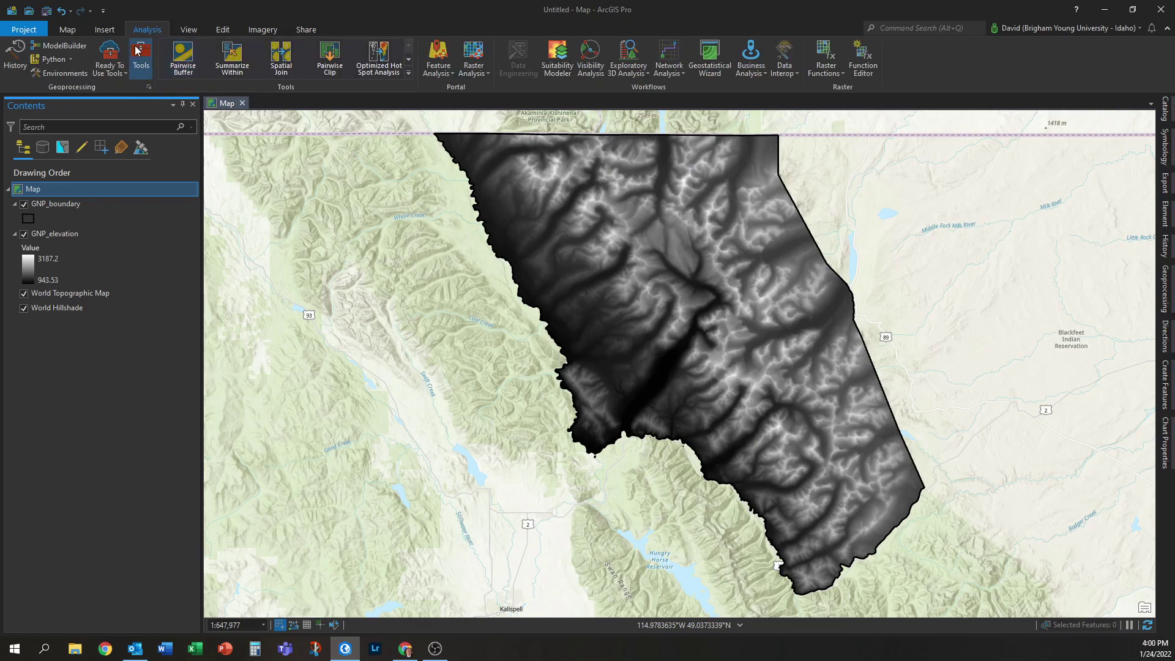
pyautogui.click(138, 50)
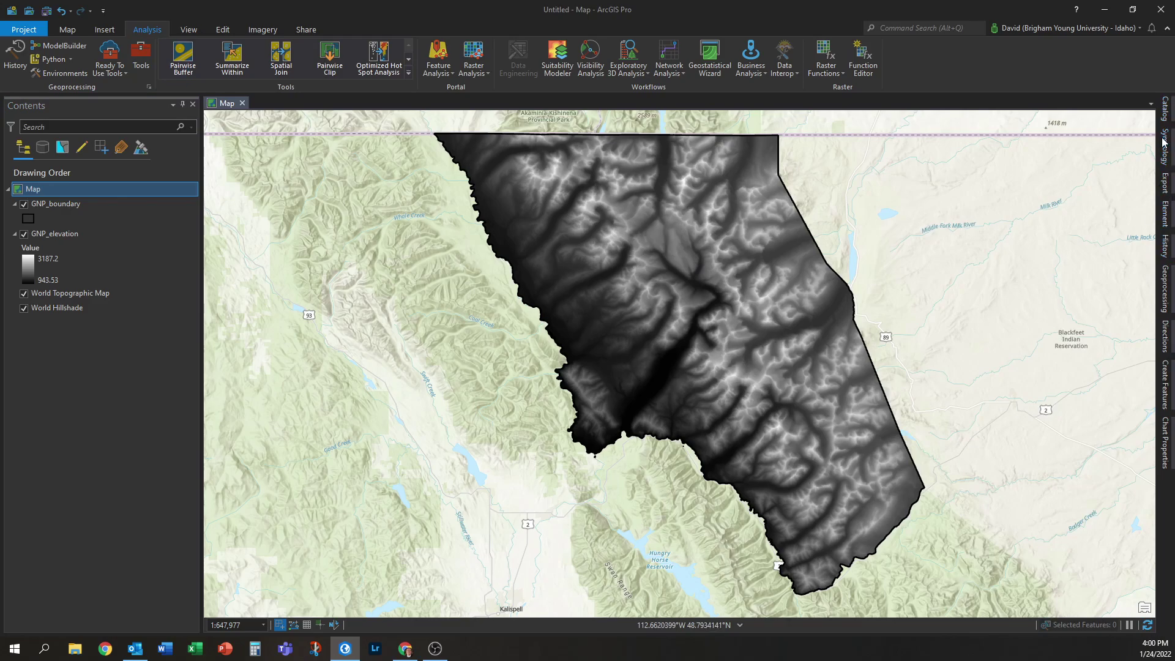
pyautogui.click(1165, 287)
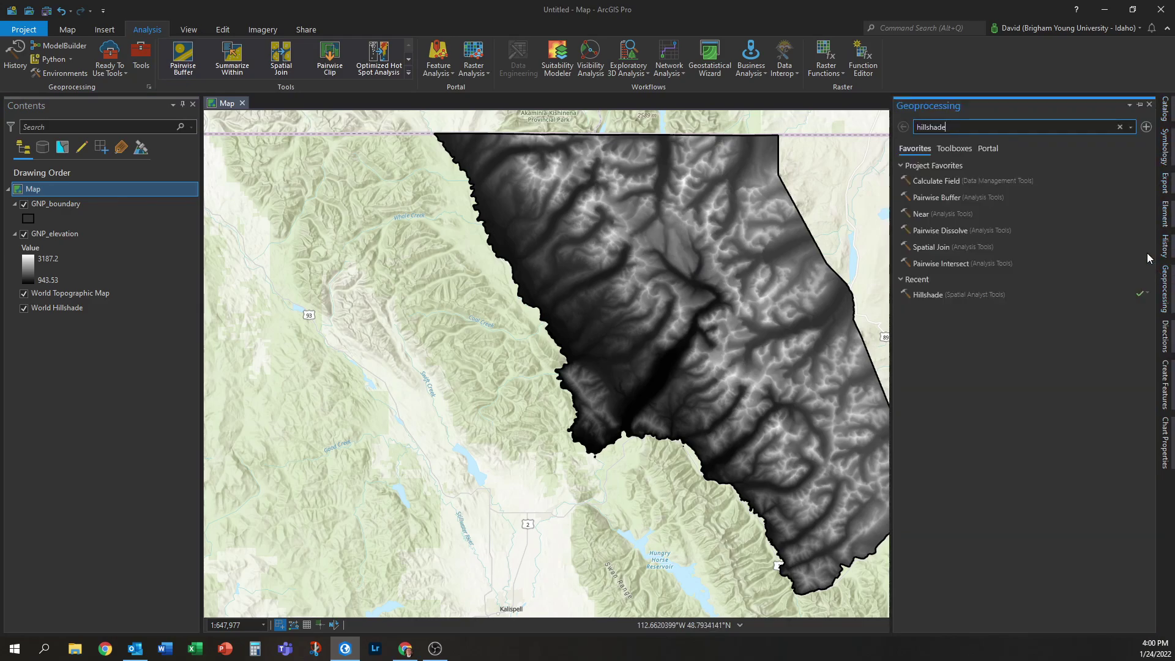
pyautogui.click(982, 126)
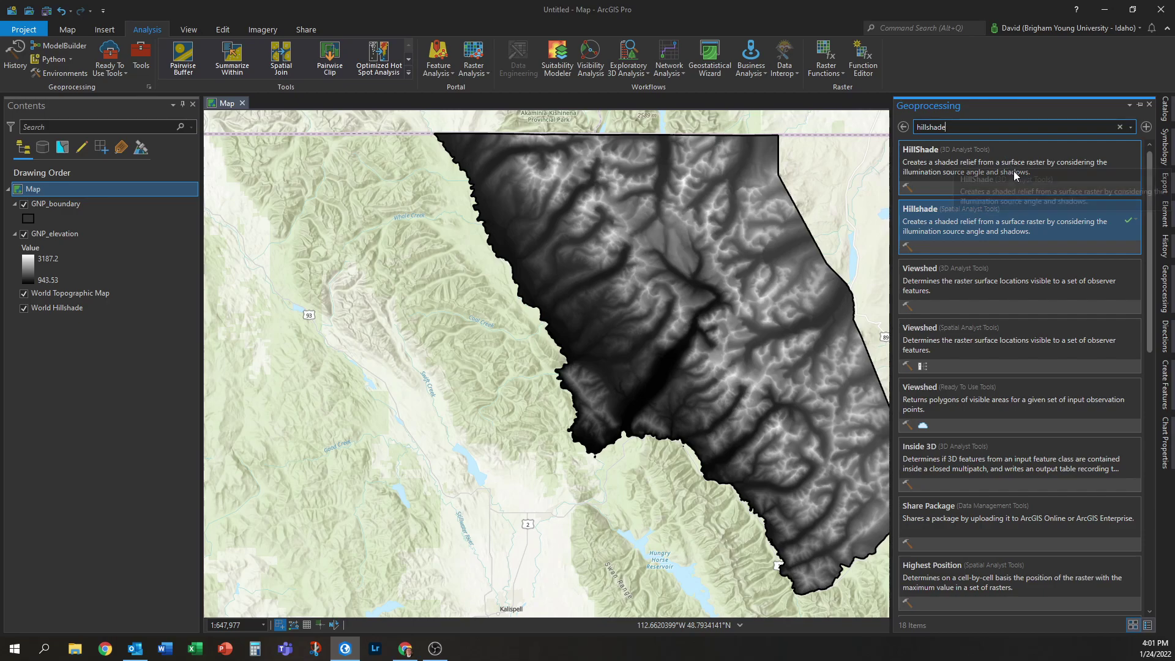
pyautogui.click(979, 229)
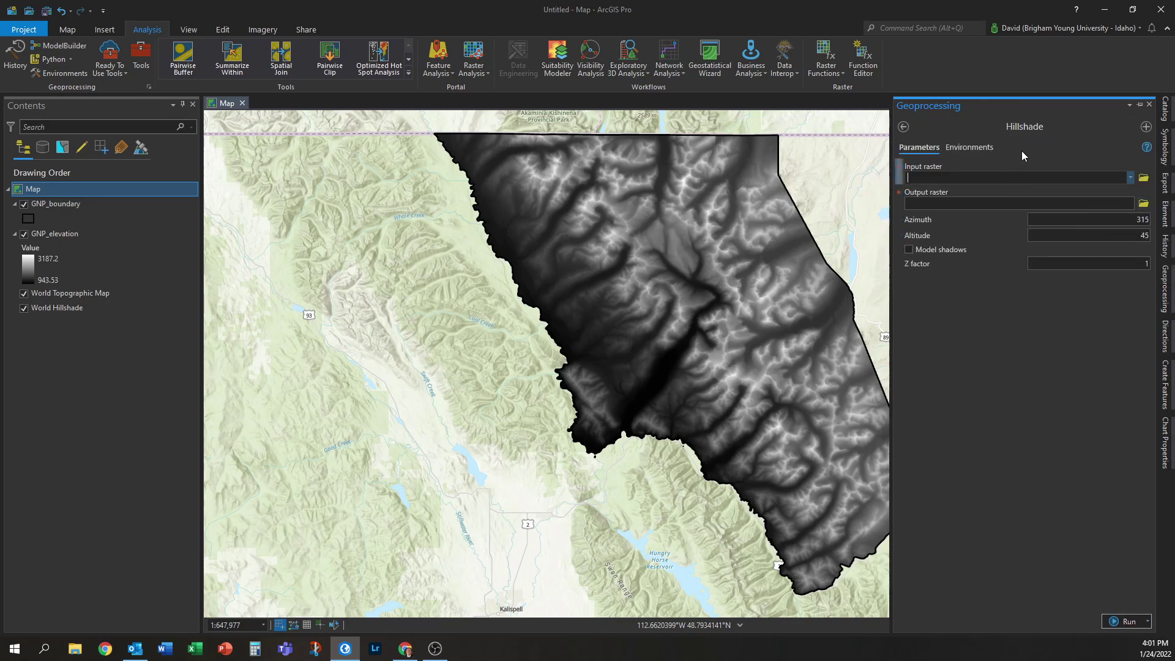
# - Run Hillshade on GNP_elevation, keeping the output raster HillSha_GNP_2
pyautogui.click(1130, 178)
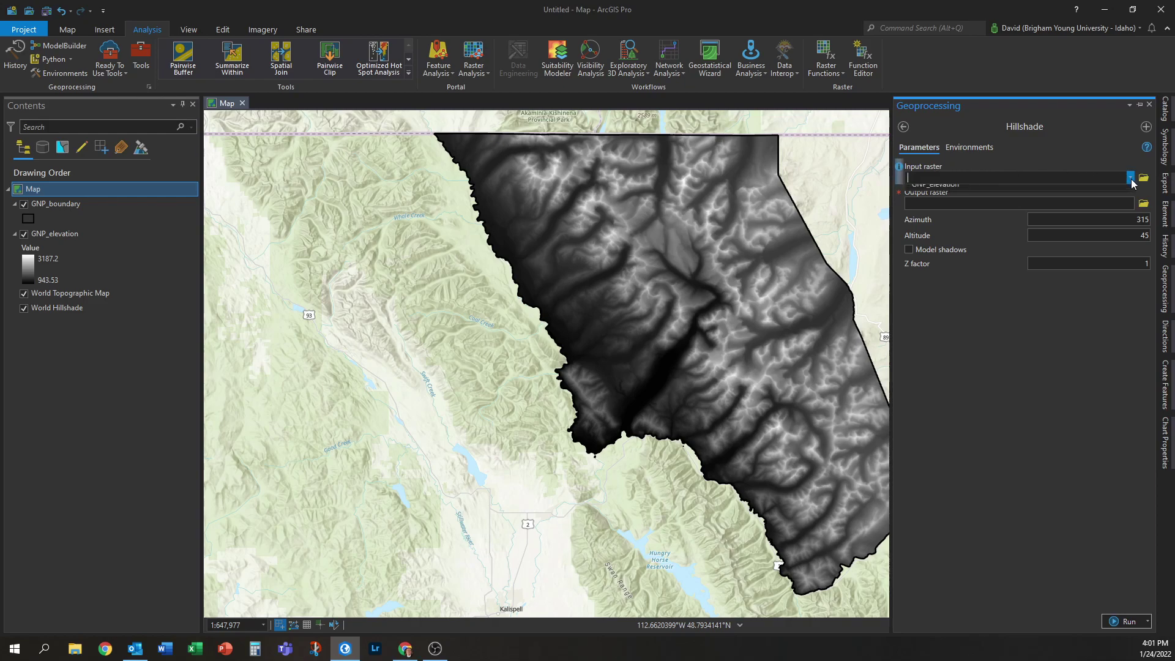
pyautogui.click(951, 196)
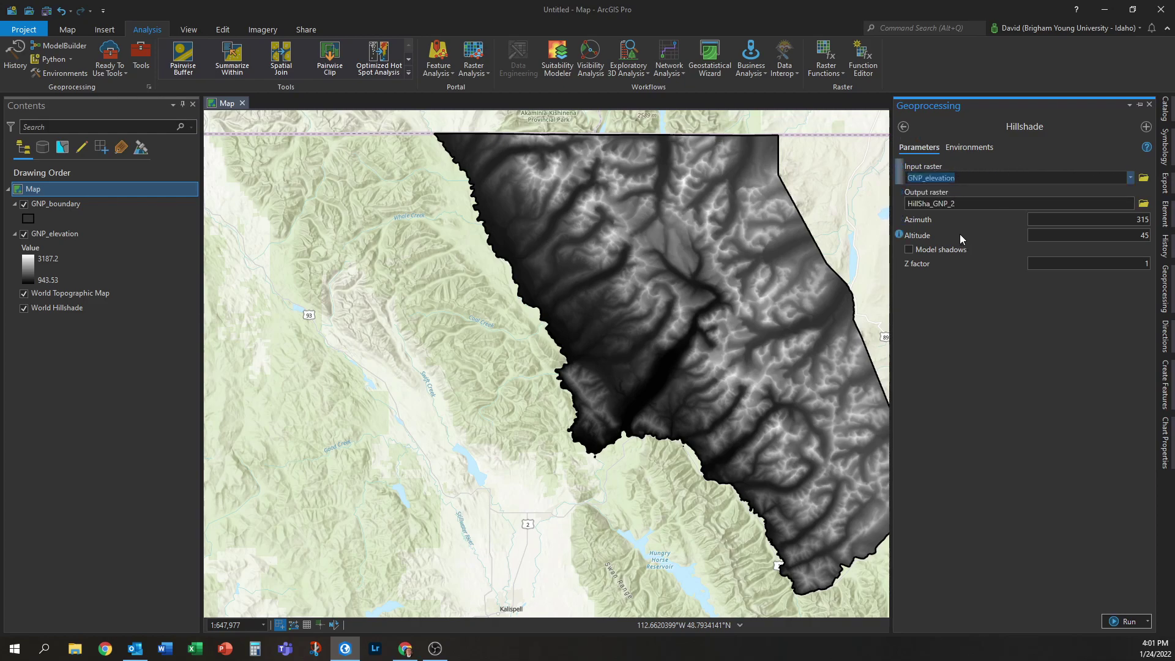
pyautogui.click(985, 204)
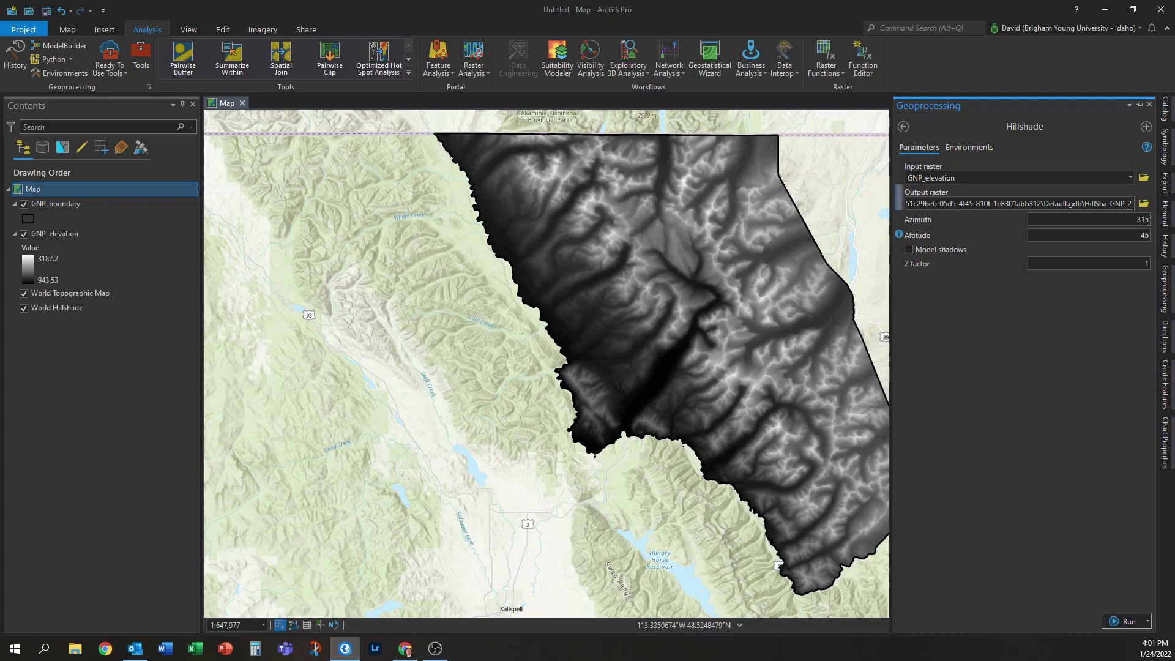
pyautogui.click(1120, 622)
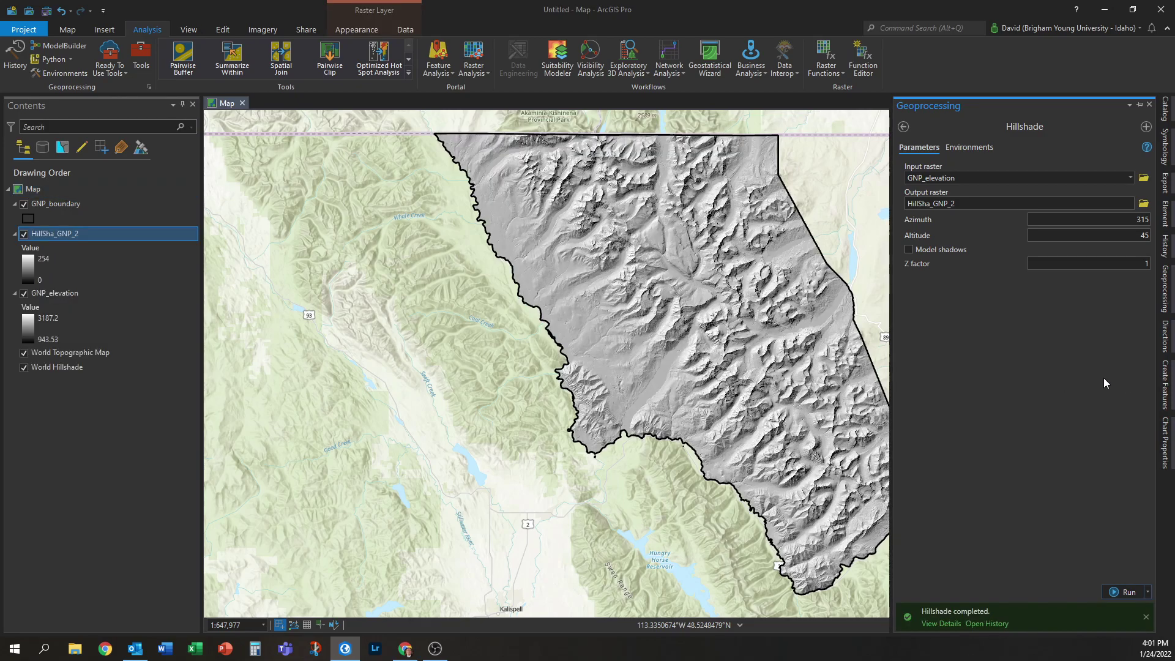
# - Move GNP_elevation above HillSha_GNP_2, set 35% transparency, and open its Symbology pane
pyautogui.click(71, 292)
pyautogui.moveTo(89, 306); pyautogui.dragTo(77, 236)
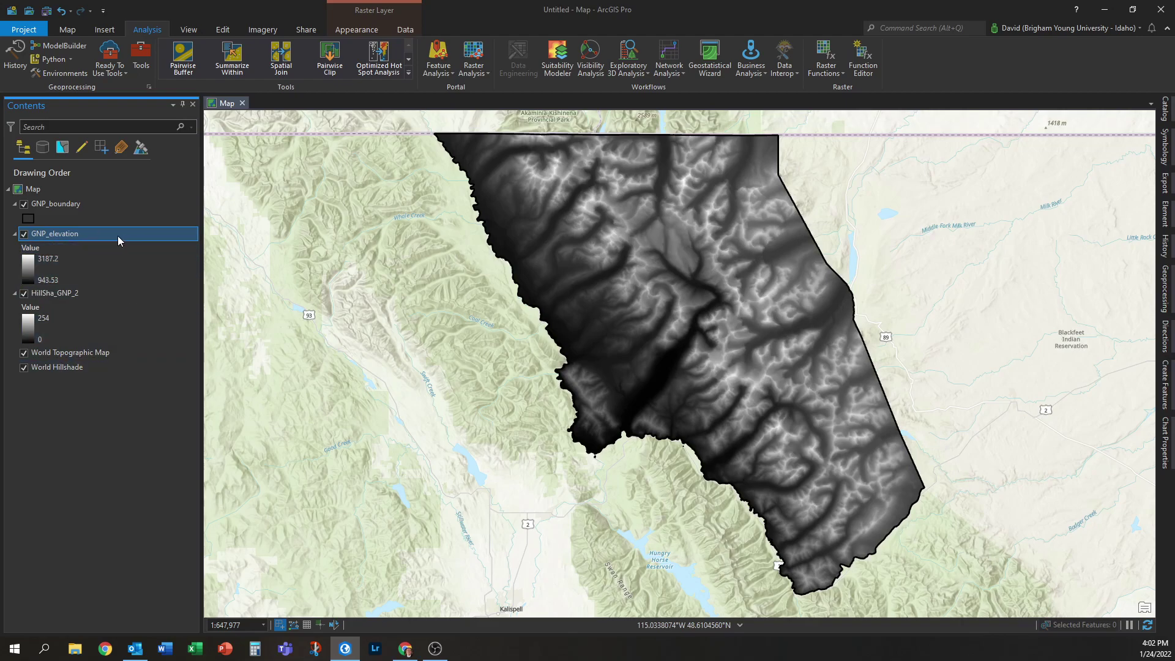
pyautogui.click(356, 30)
pyautogui.click(218, 46)
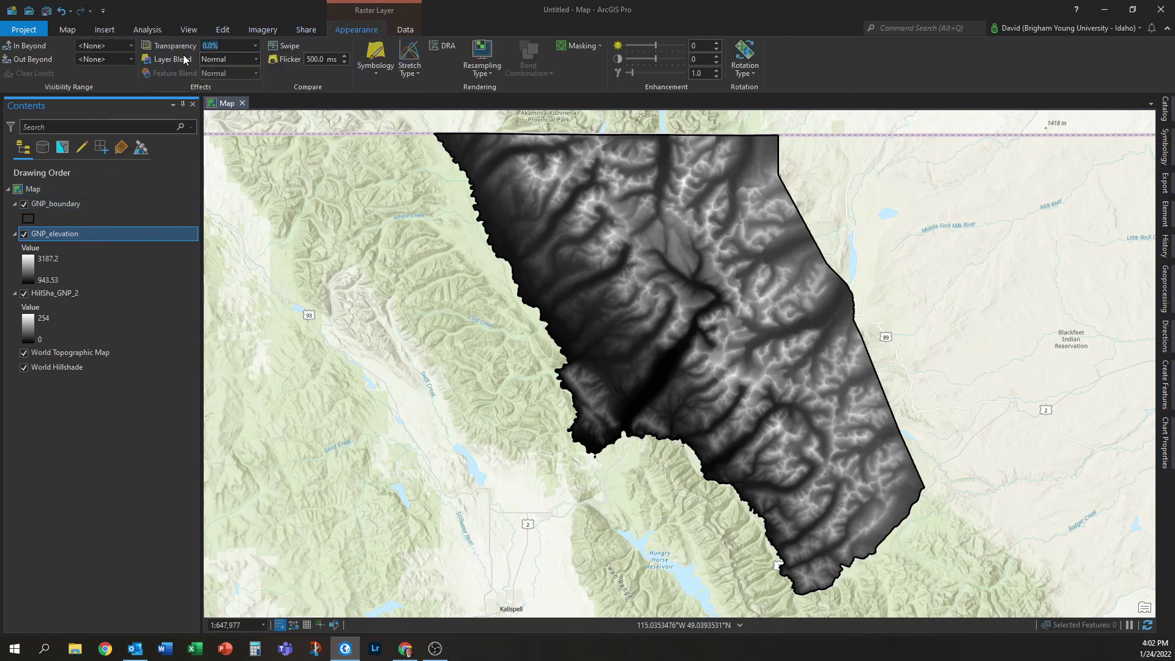
pyautogui.write('35')
pyautogui.press('Return')
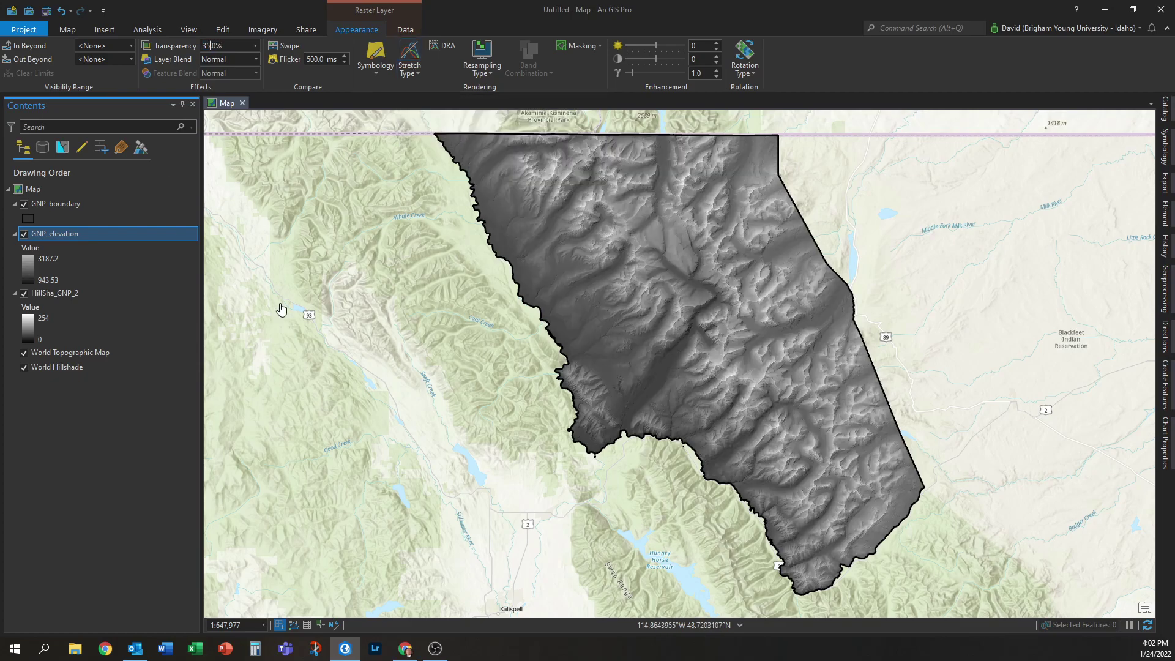
pyautogui.click(31, 269)
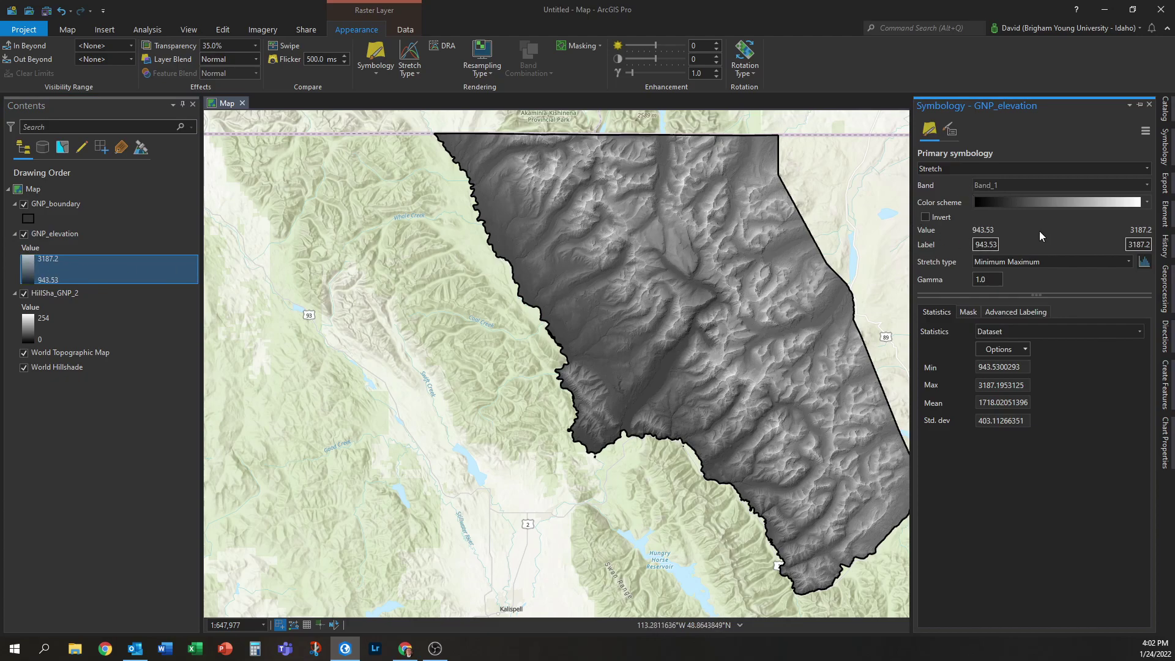
# - Apply the Elevation #1 color scheme to GNP_elevation and set the Symbology pane to auto-hide
pyautogui.click(1145, 203)
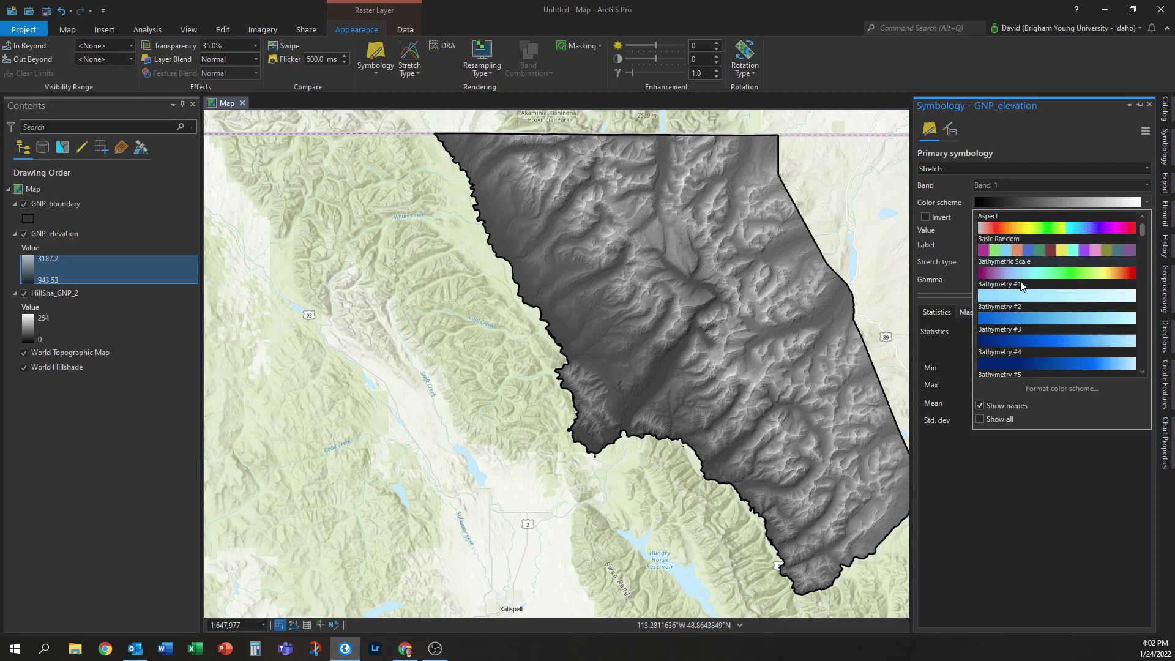
pyautogui.scroll(-6, 1032, 322)
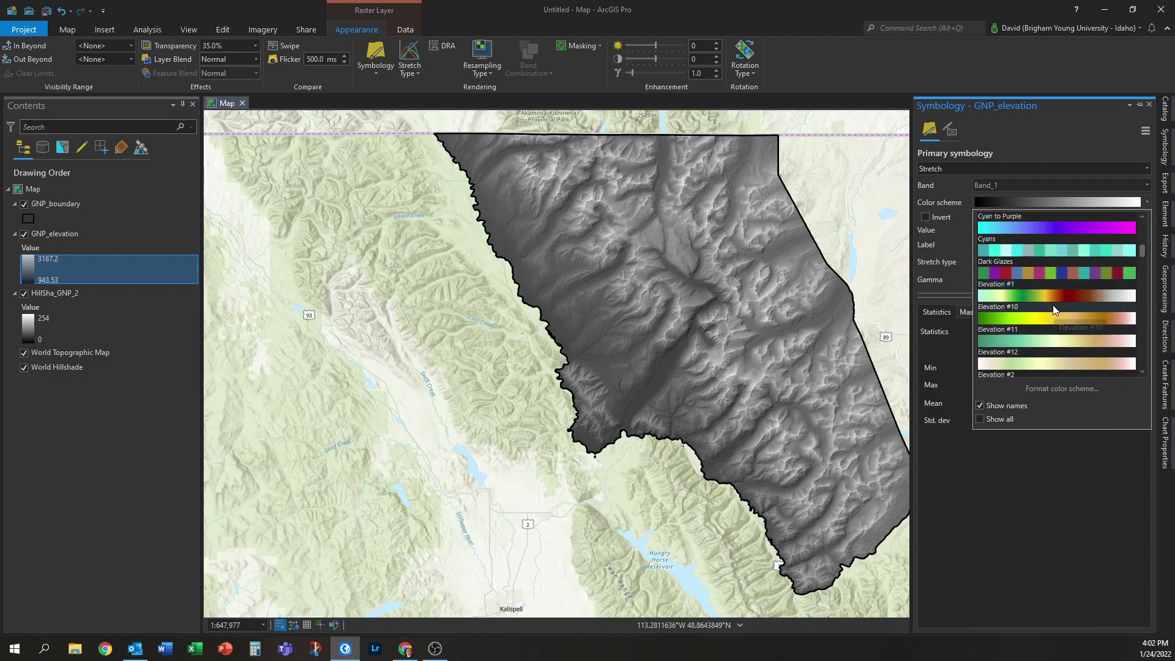
pyautogui.scroll(-2, 1053, 309)
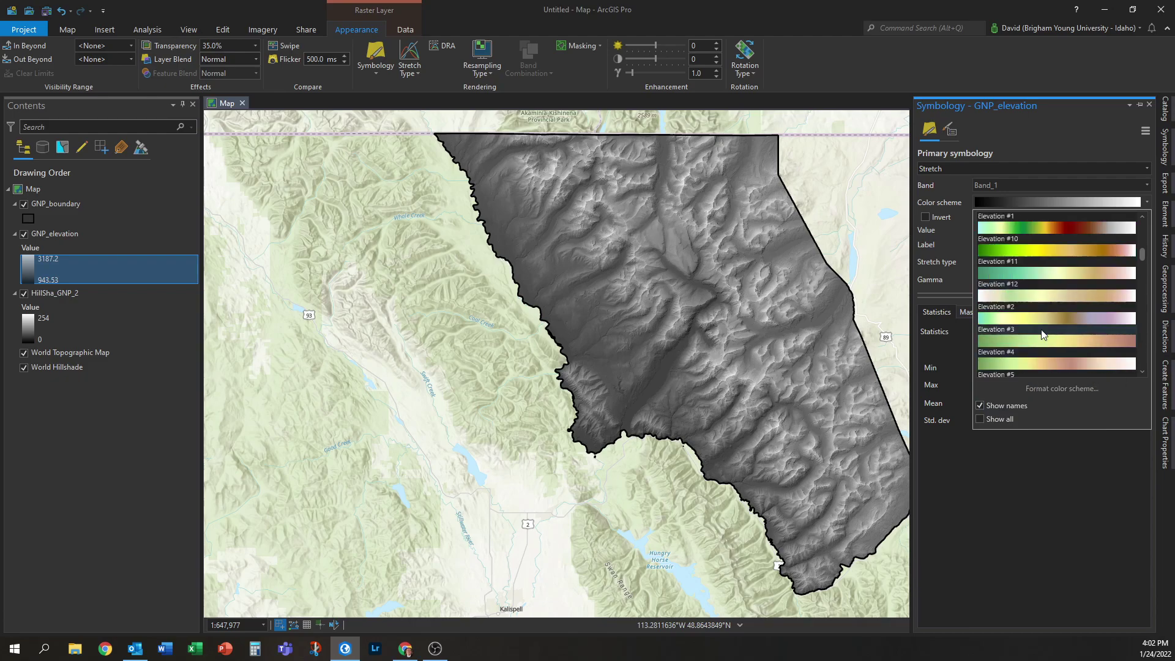
pyautogui.click(1038, 229)
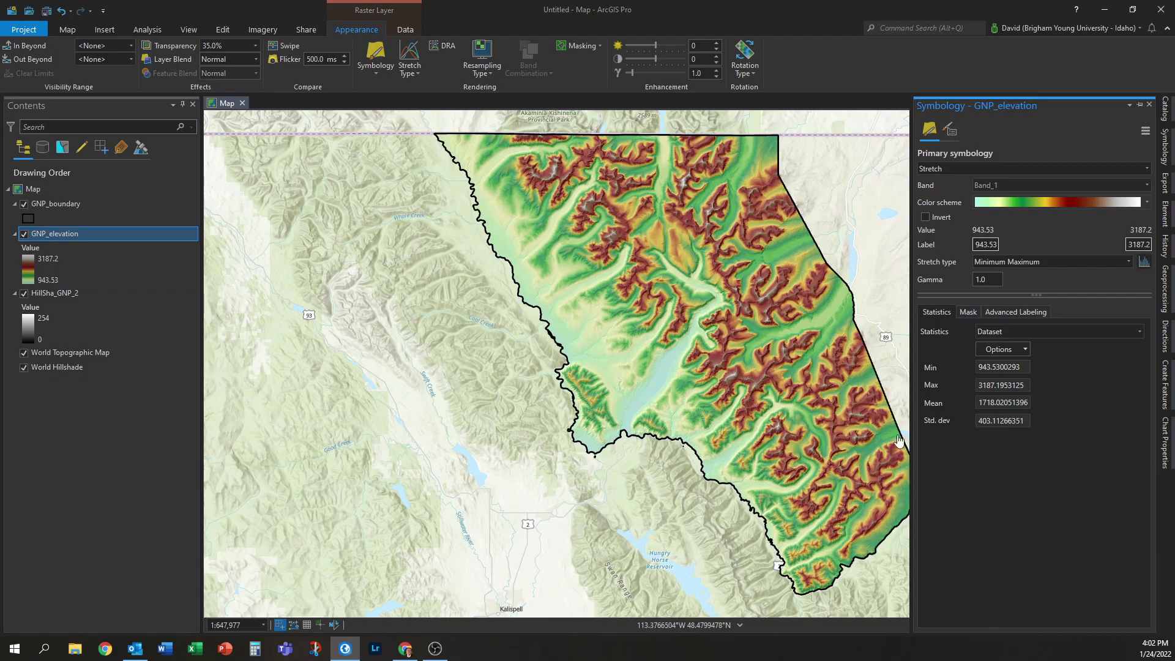
pyautogui.click(1139, 105)
pyautogui.click(1154, 105)
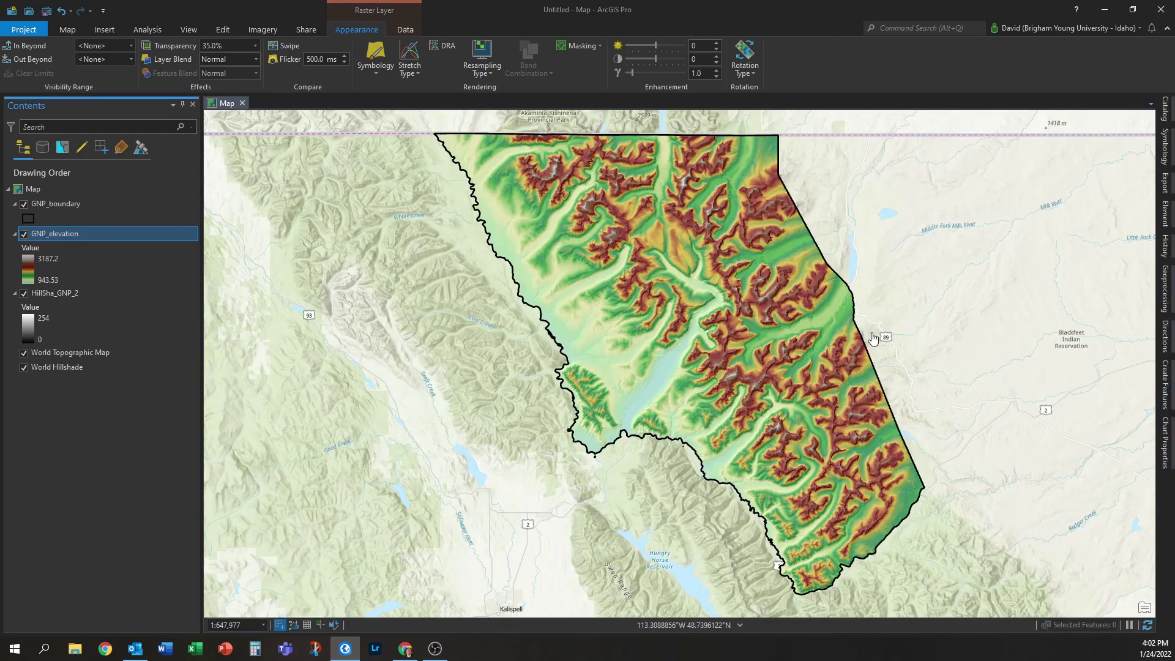